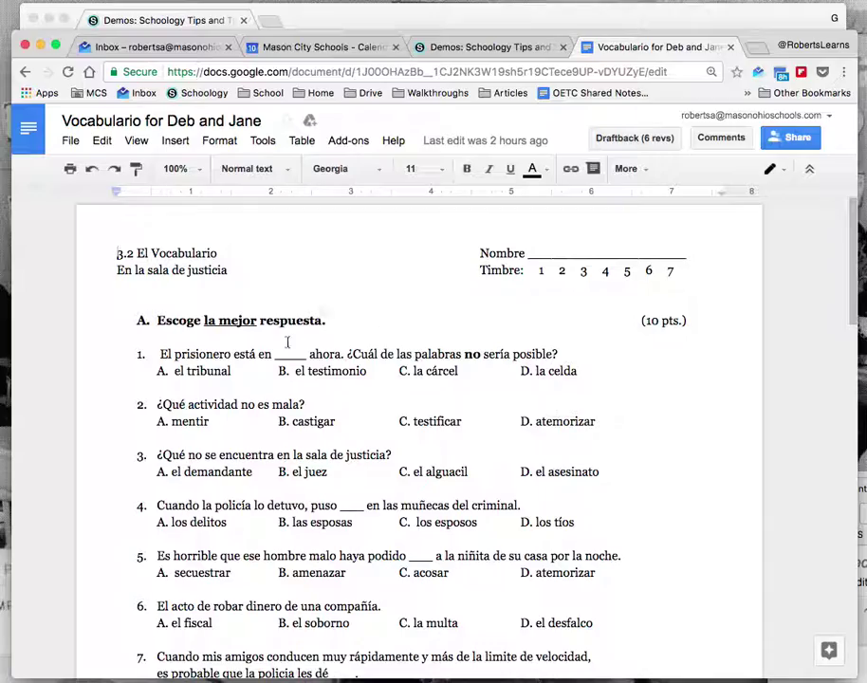
- Turn on view-only link sharing for Mason City Schools on the worksheet and copy its link
scroll(190, 340, down, 10)
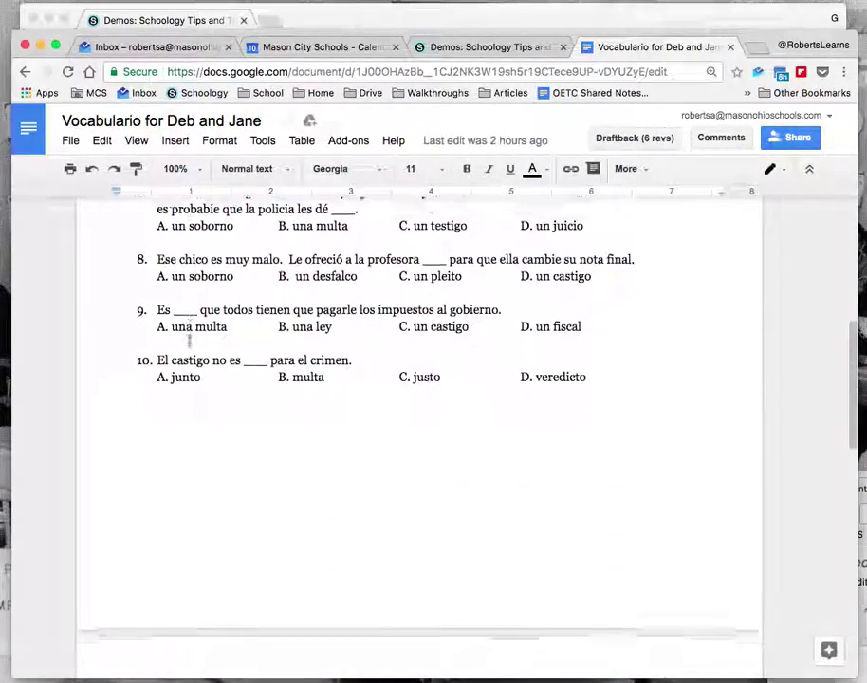
scroll(190, 341, down, 4)
scroll(189, 343, up, 12)
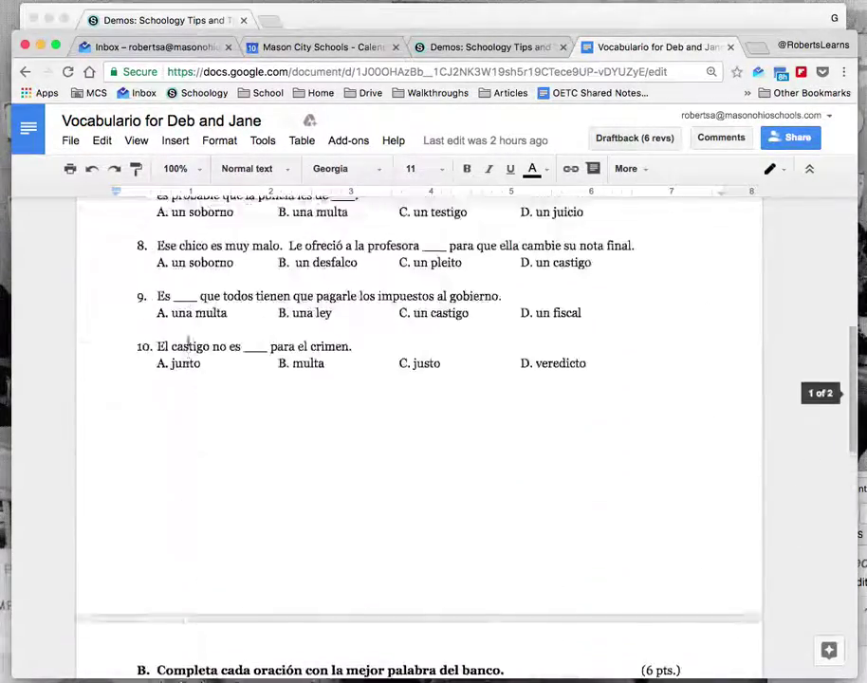
click(788, 140)
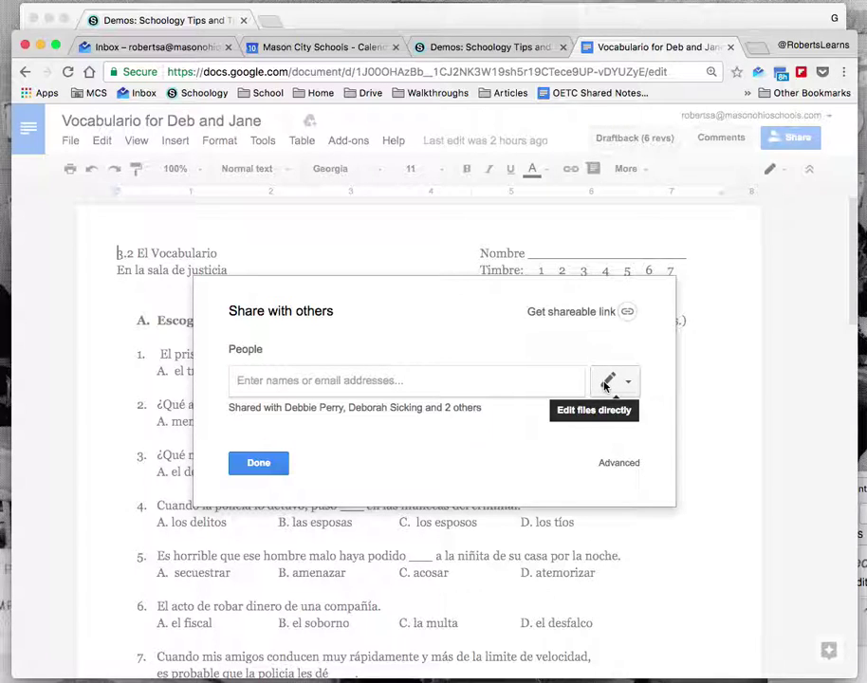
click(601, 314)
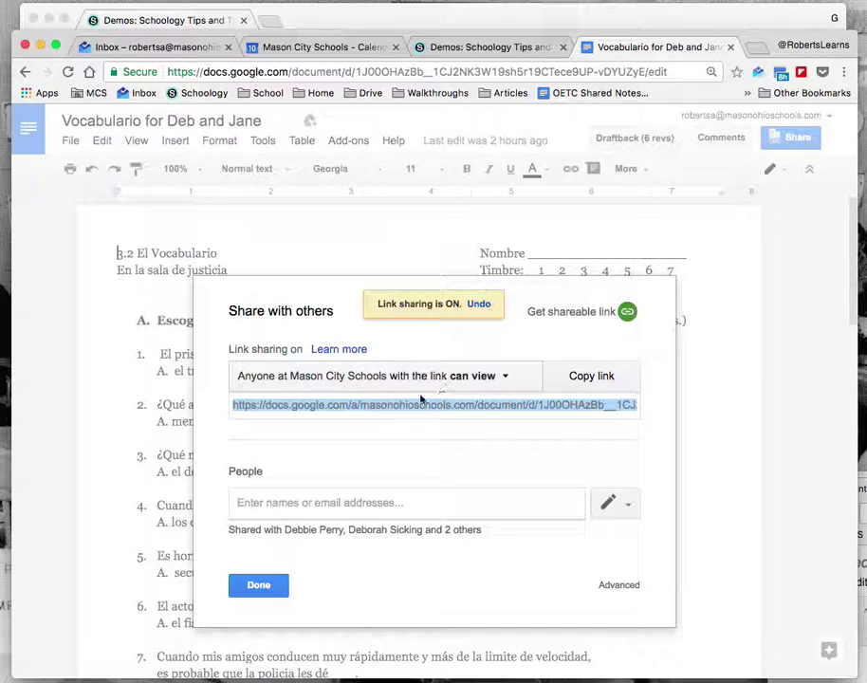
click(595, 381)
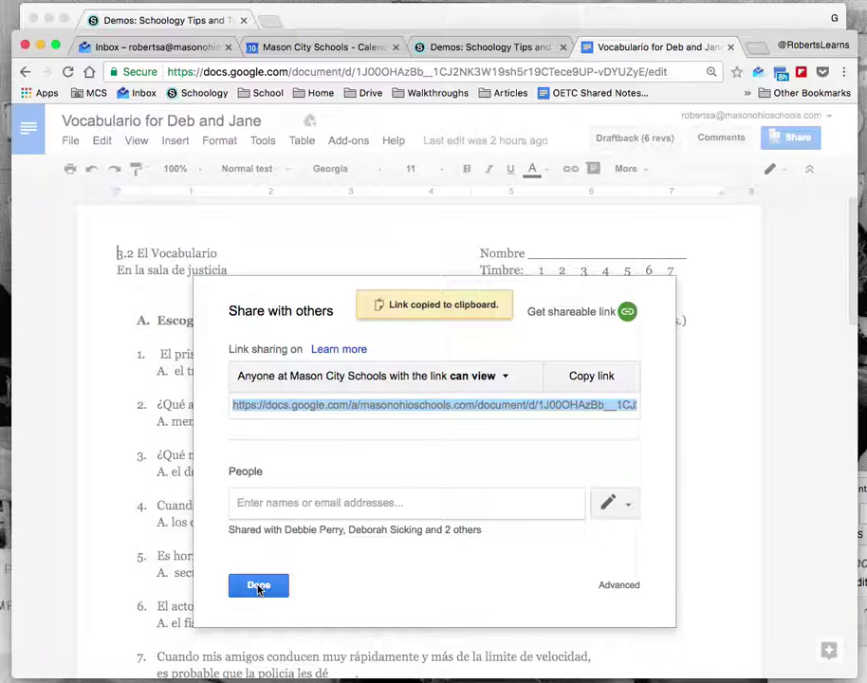
click(257, 584)
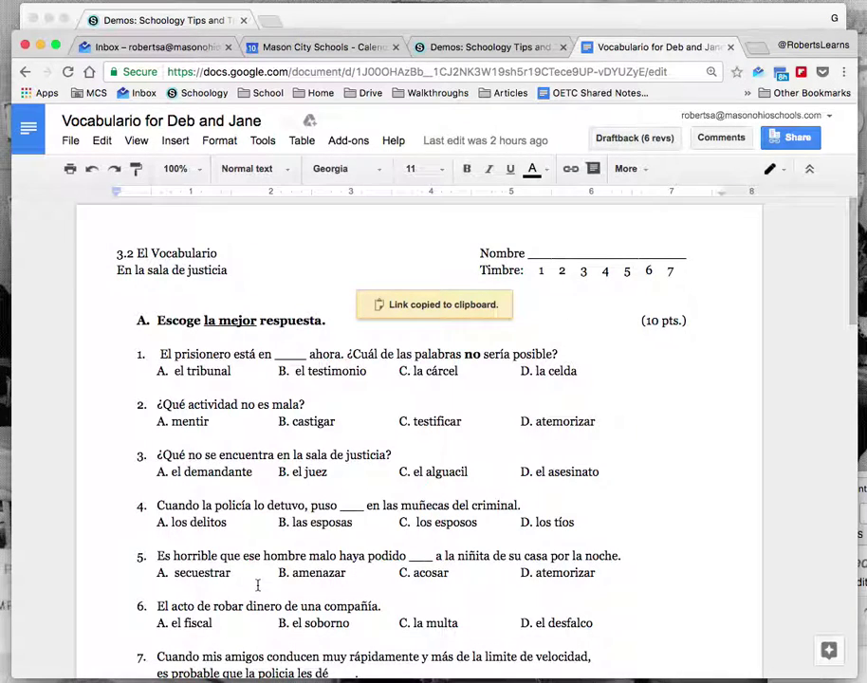
- In the Schoology course, start a new assignment named 'Vocabulario Worksheet'
click(485, 48)
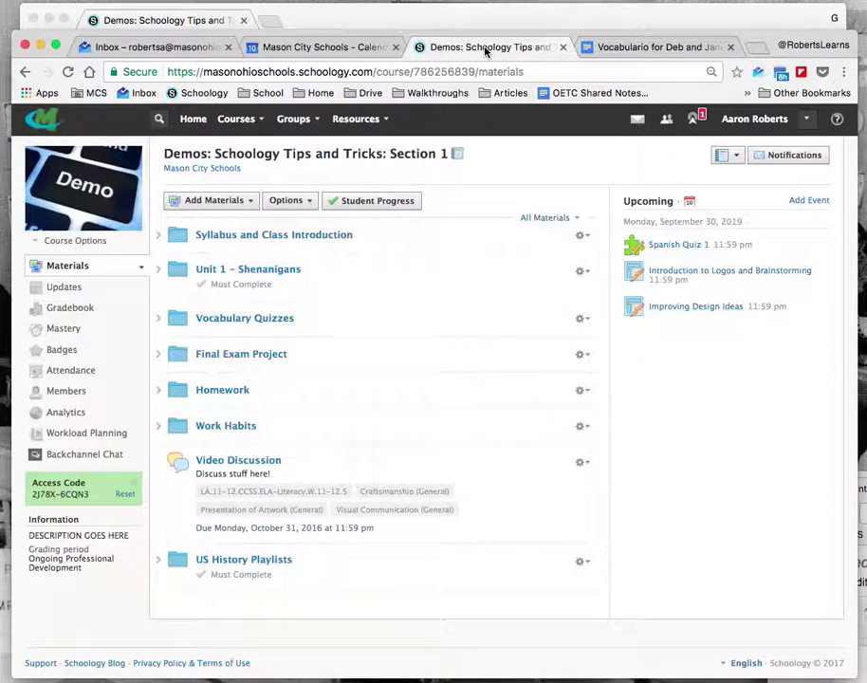
click(234, 202)
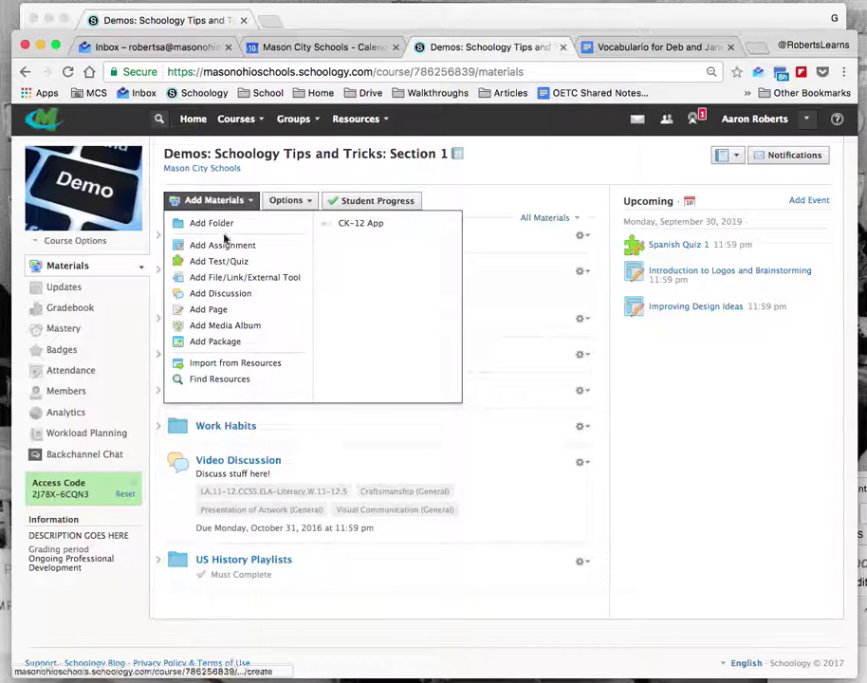
click(226, 247)
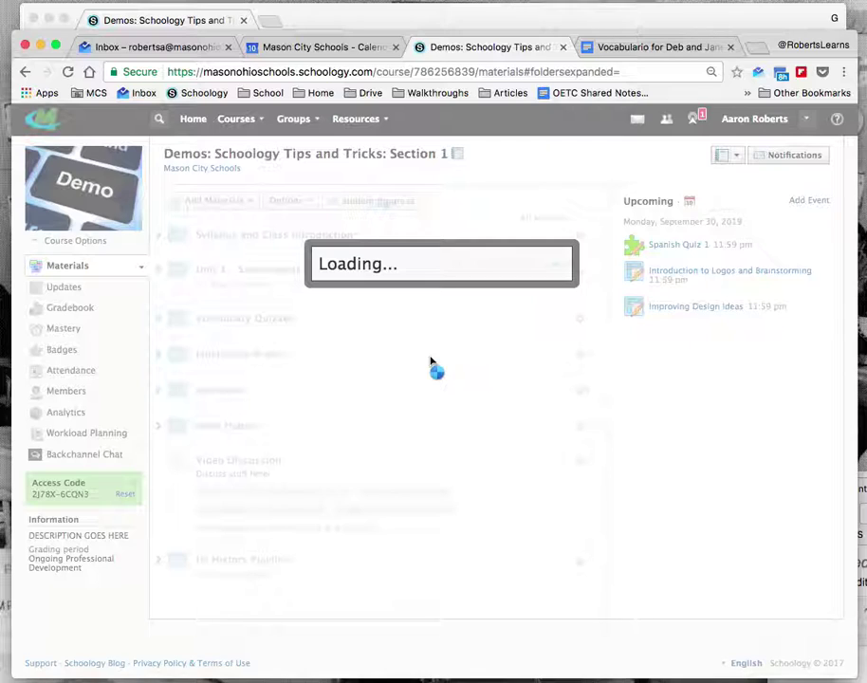
text(Vocabul)
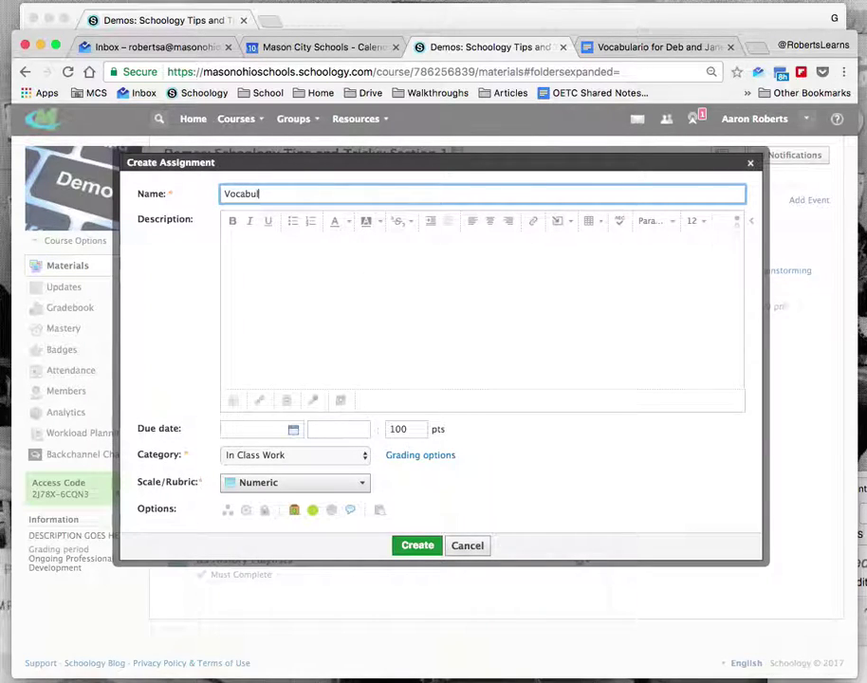
text(ary)
key(Tab)
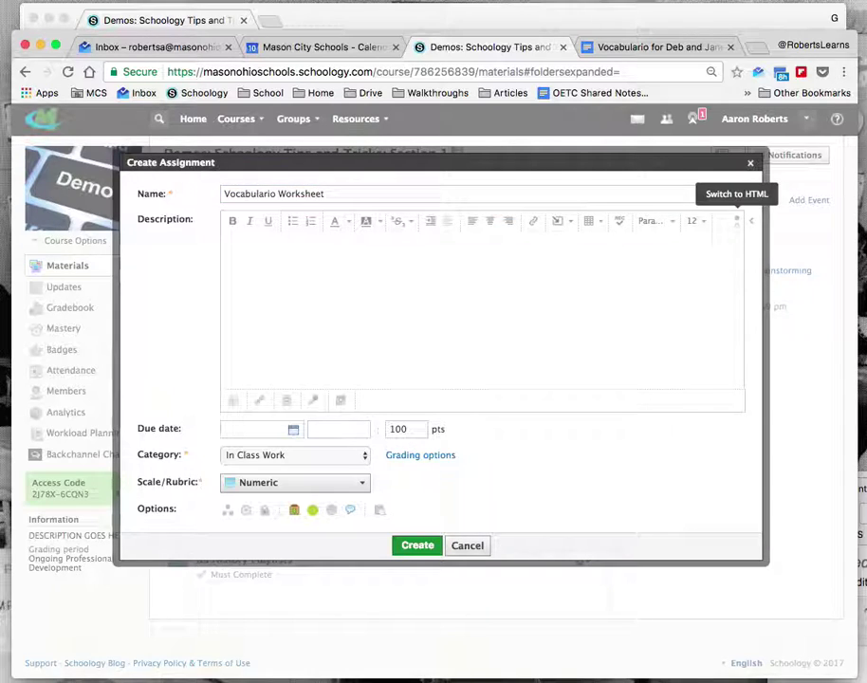
- Write the description 'Do this worksheet', the pasted worksheet link, and 'Turn in here.'
click(256, 301)
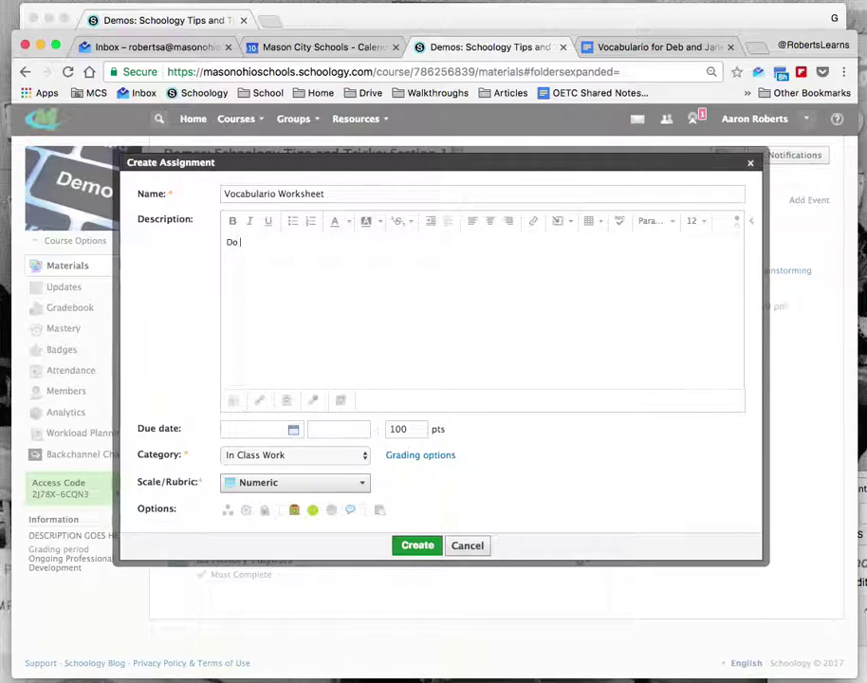
text(Do this worksheet.)
key(super+v)
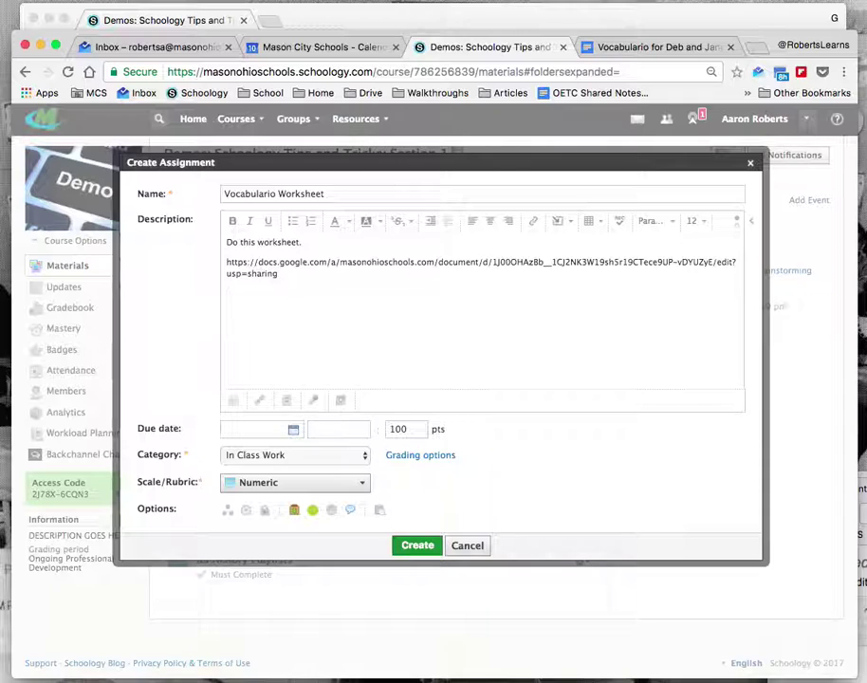
key(Return)
text(Turn in here.)
- Set the due date to 2/28/17 and the points to 25, keeping Numeric grading
click(292, 431)
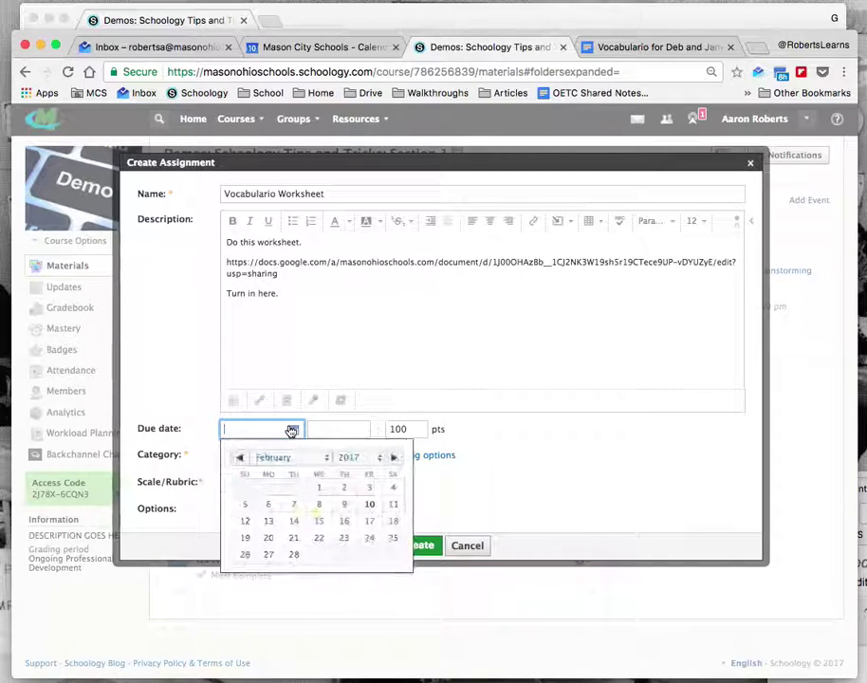
click(295, 559)
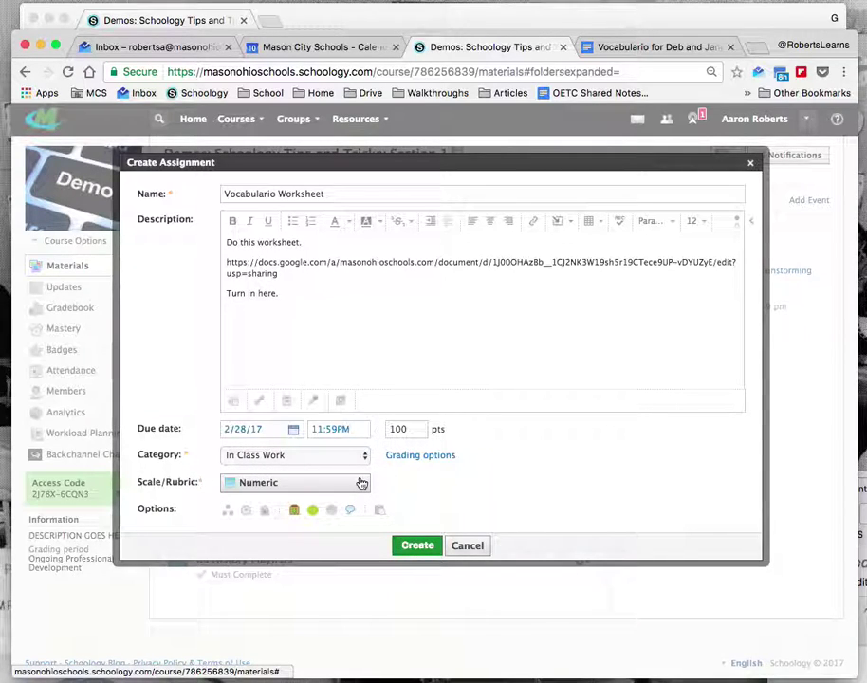
double_click(402, 430)
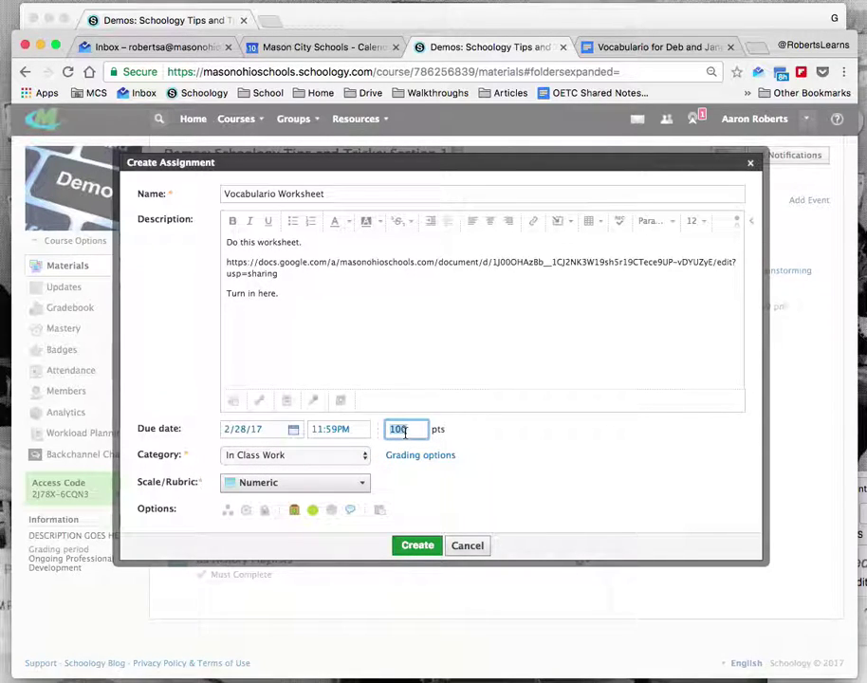
click(320, 485)
scroll(315, 555, down, 5)
scroll(315, 555, down, 1)
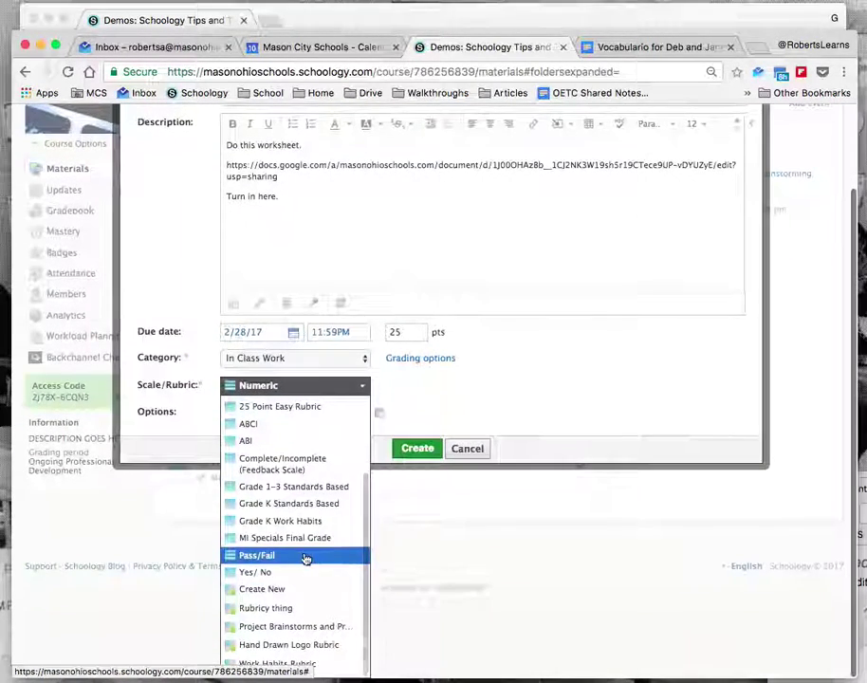
click(537, 379)
scroll(538, 379, up, 2)
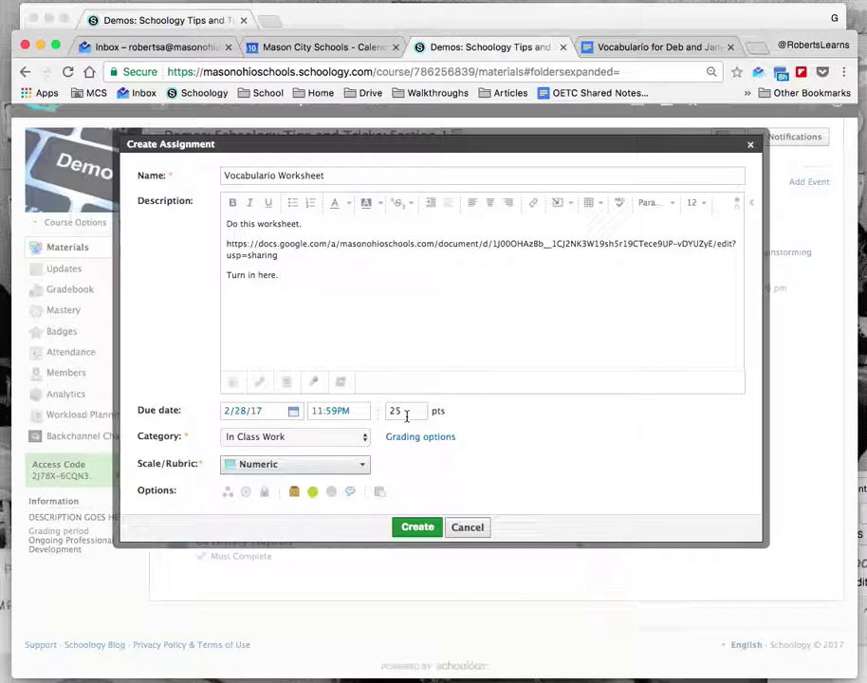
- Create the Vocabulario Worksheet assignment and bring up the student's window
click(417, 526)
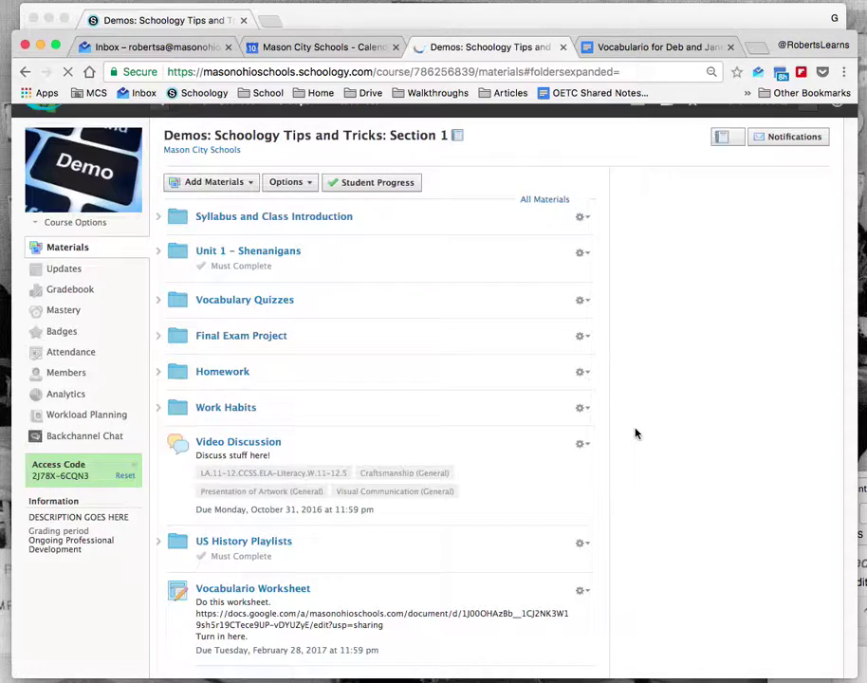
scroll(374, 505, down, 1)
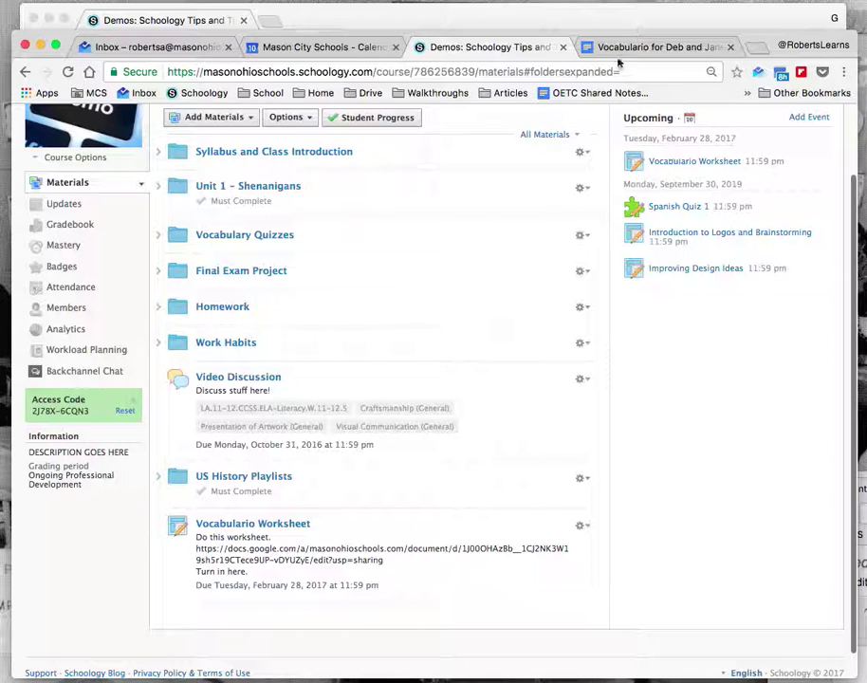
click(575, 13)
- As the student, reload the course, open Vocabulario Worksheet, and follow its Google Docs link
key(super+r)
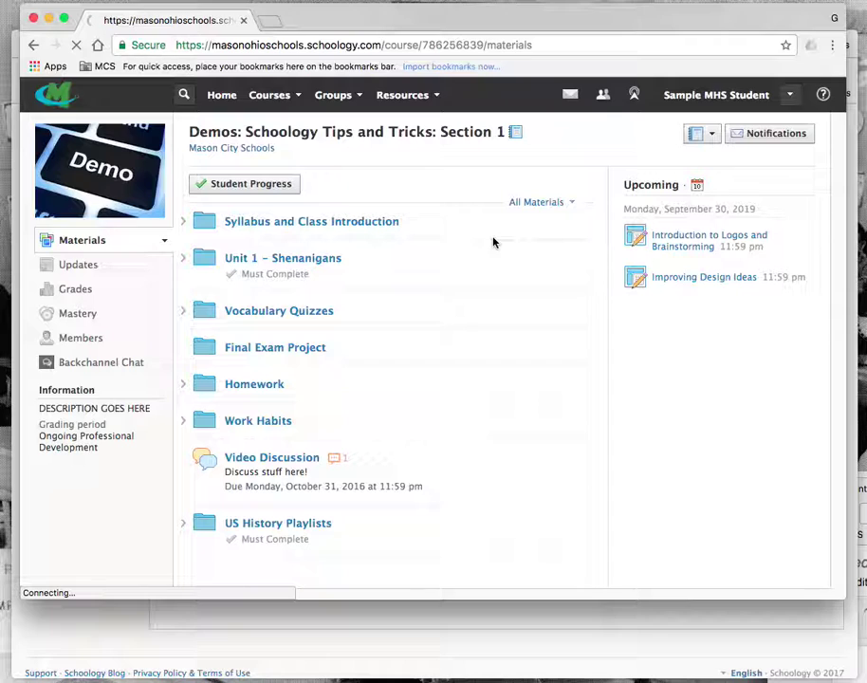
scroll(480, 301, down, 2)
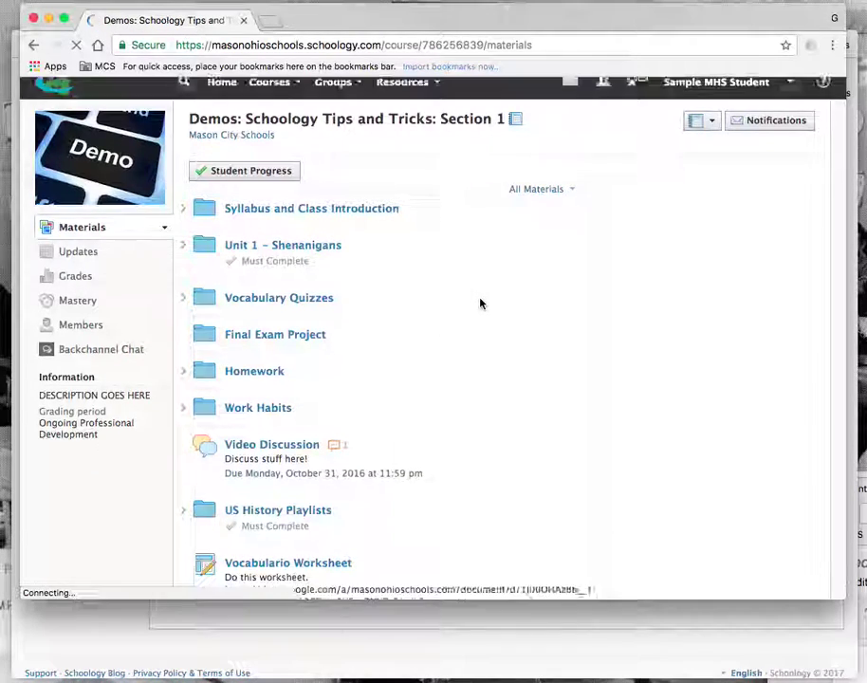
click(334, 488)
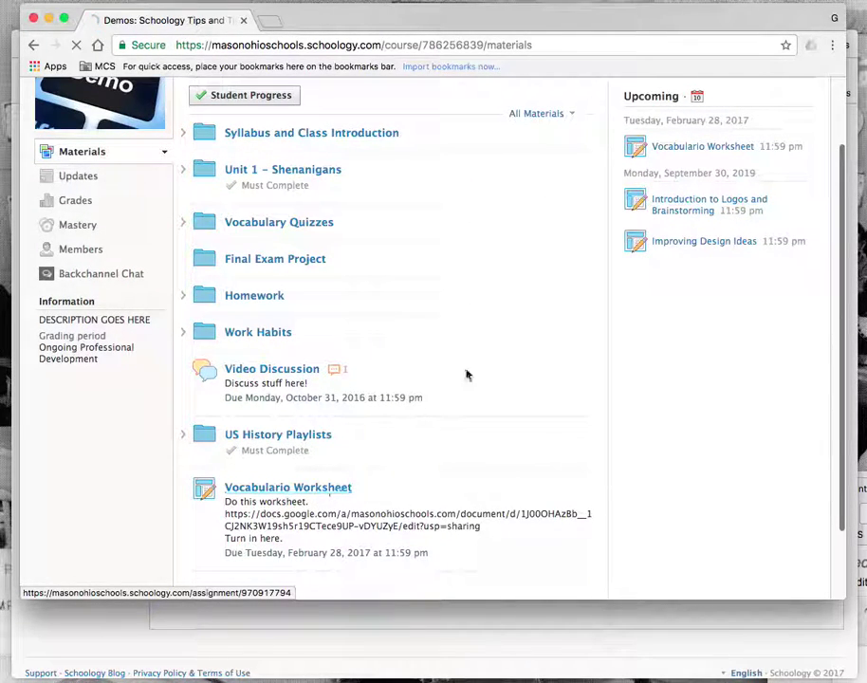
click(281, 246)
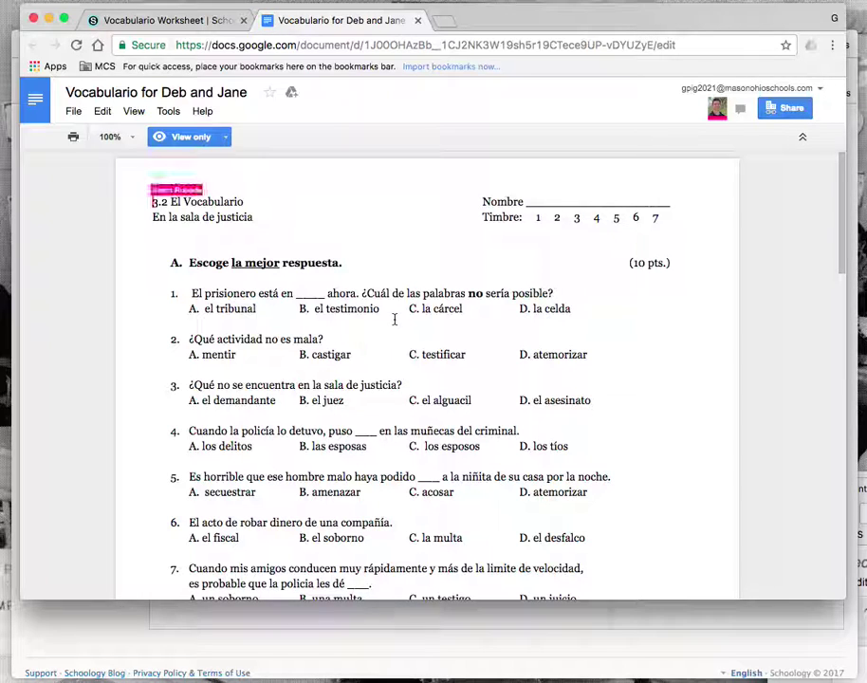
- Make a copy of the worksheet, removing 'Copy of' and appending the student's name
click(72, 112)
click(71, 113)
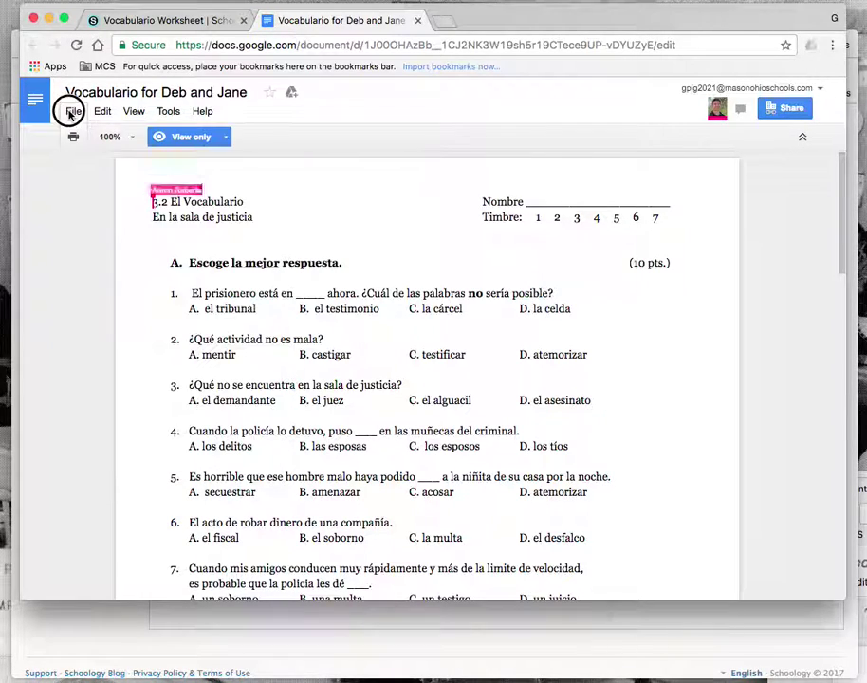
click(73, 111)
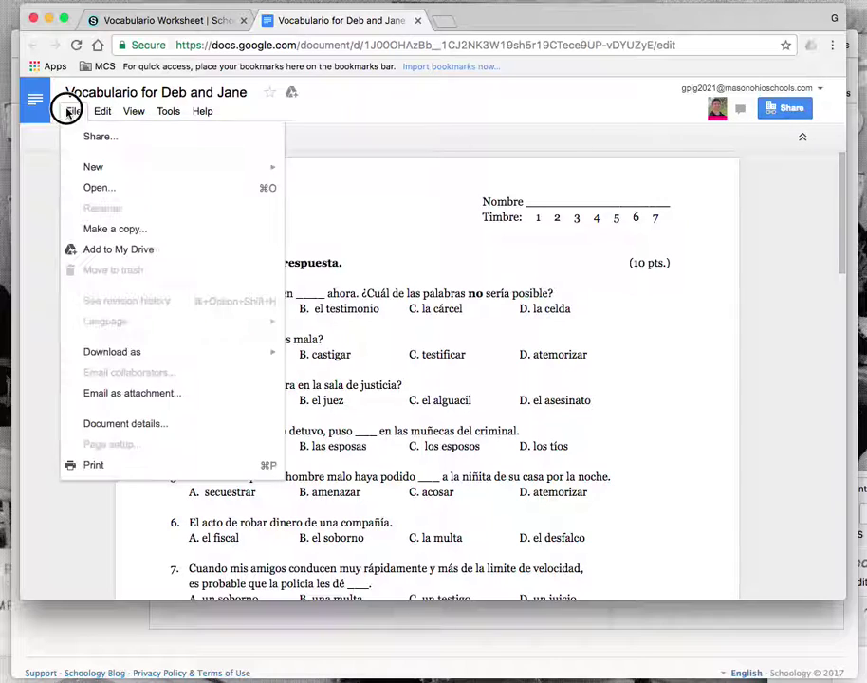
click(131, 231)
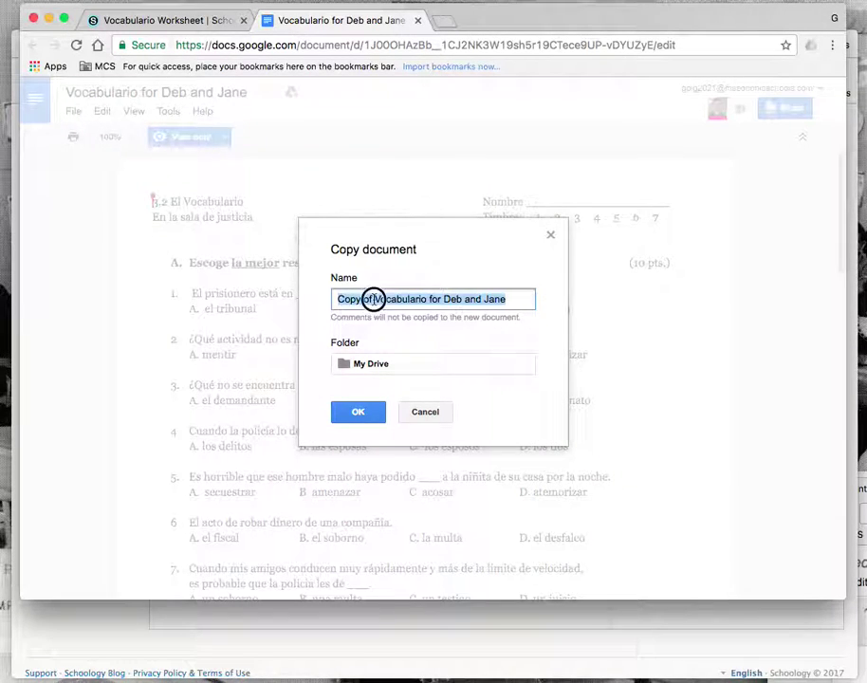
drag(381, 297, 322, 300)
key(BackSpace)
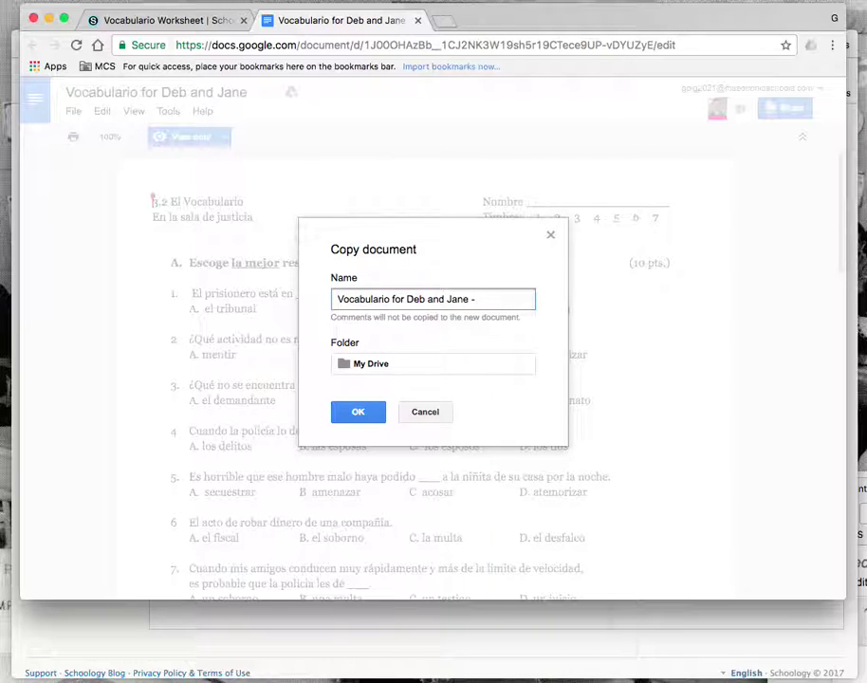
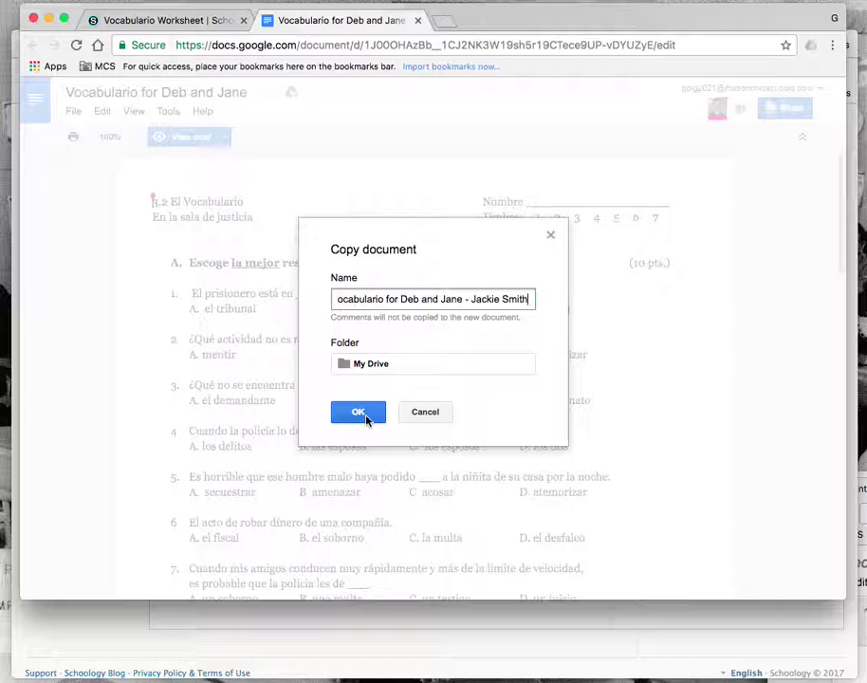
click(364, 418)
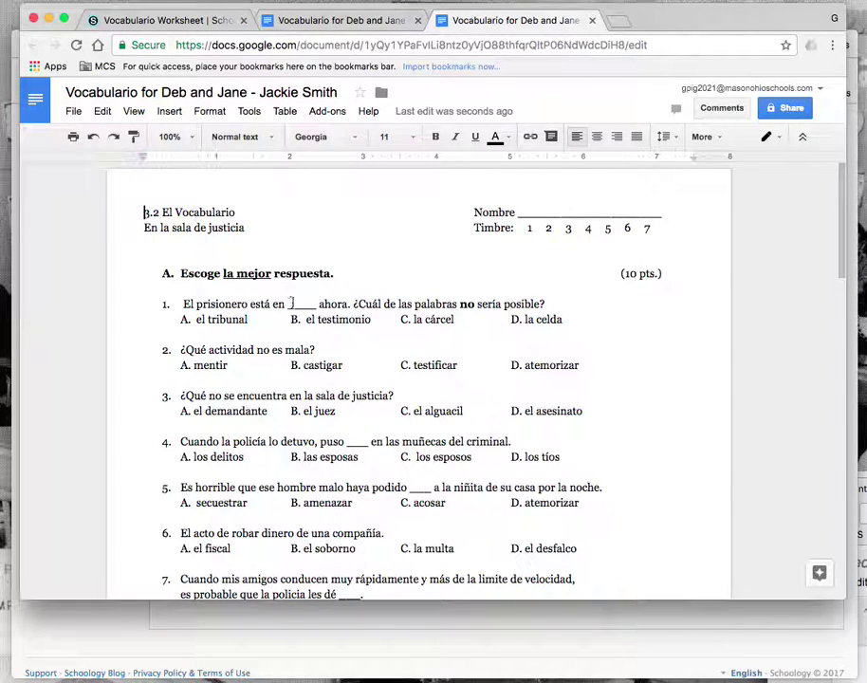
- Color answer 'A. el tribunal' in question 1 red
drag(265, 320, 169, 319)
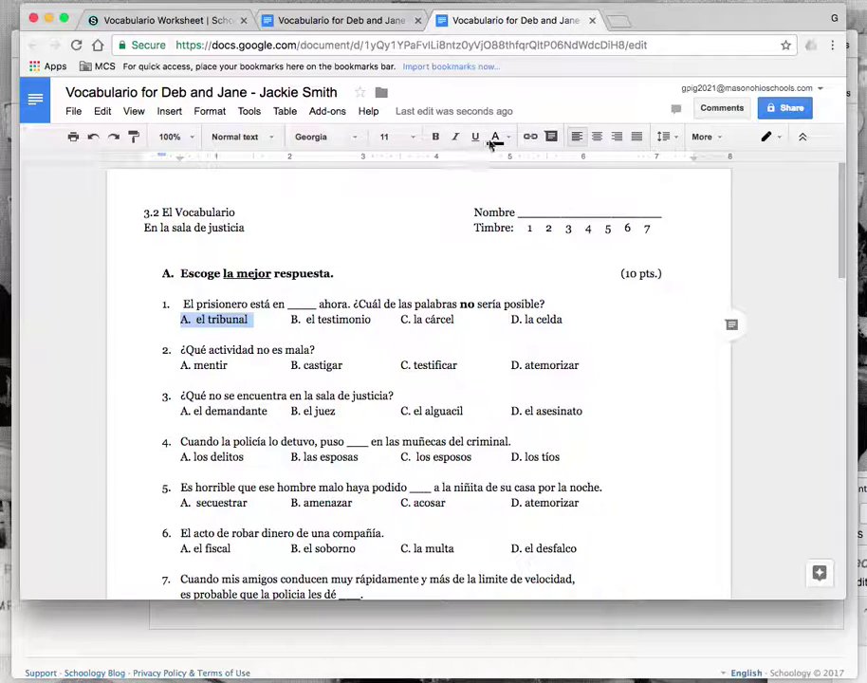
drag(844, 140, 864, 140)
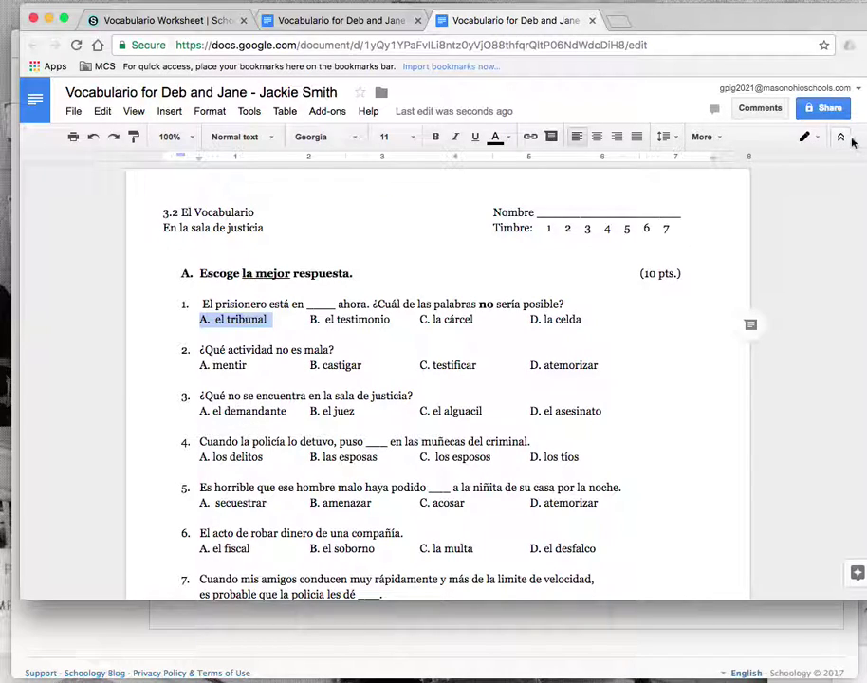
click(707, 137)
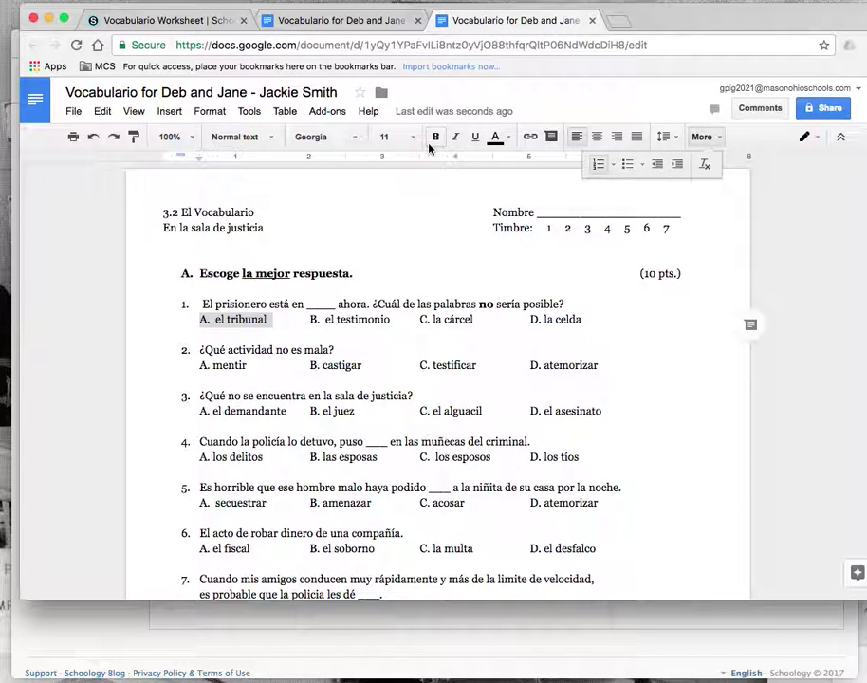
click(496, 138)
click(513, 212)
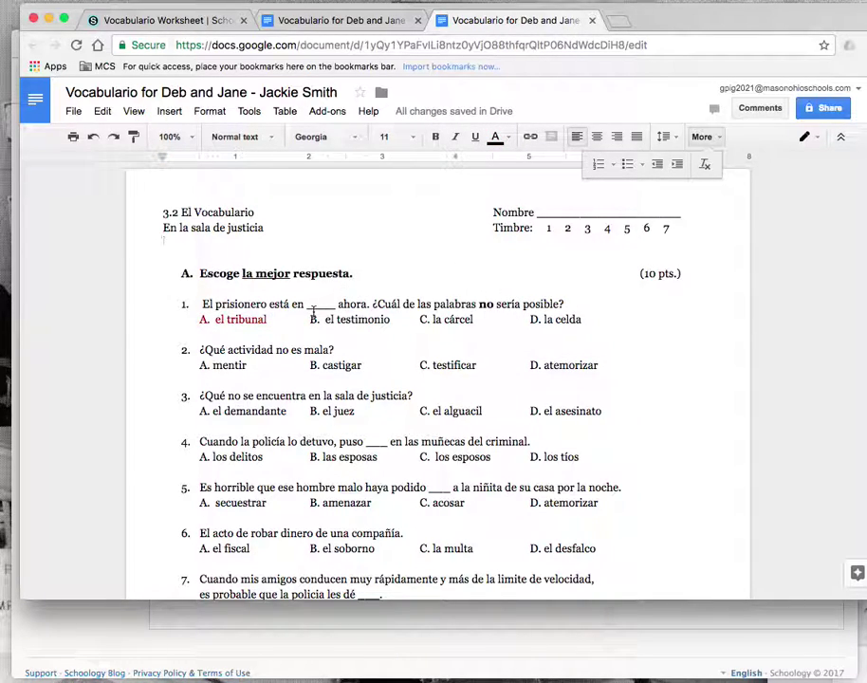
scroll(313, 311, down, 5)
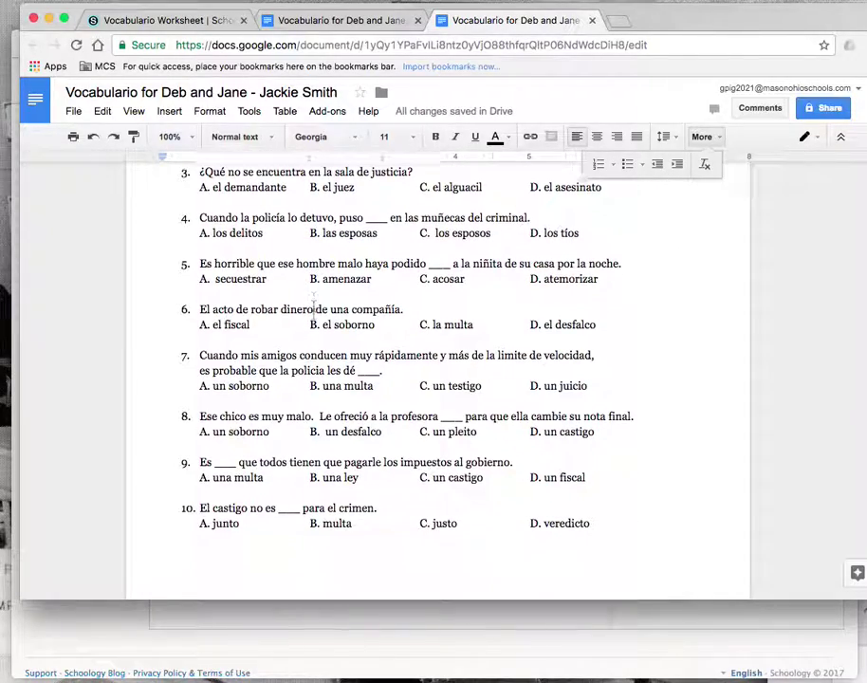
scroll(313, 311, up, 5)
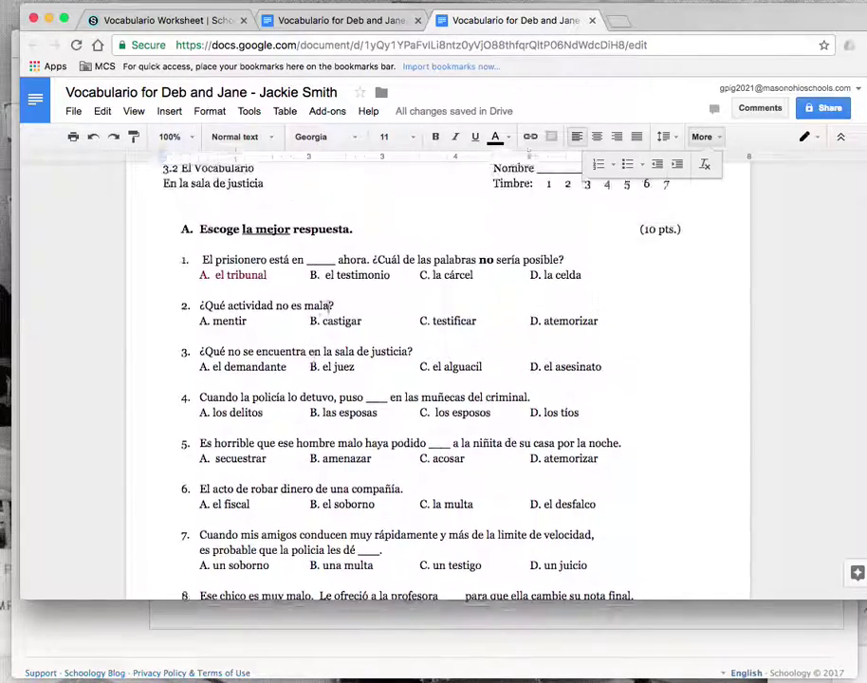
- Return to the Schoology assignment page
click(73, 112)
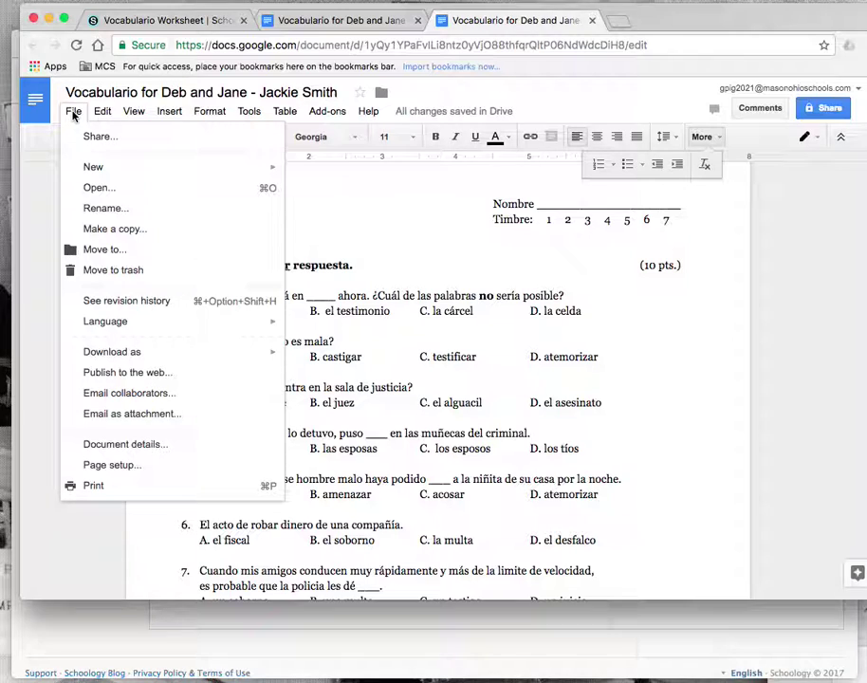
click(73, 111)
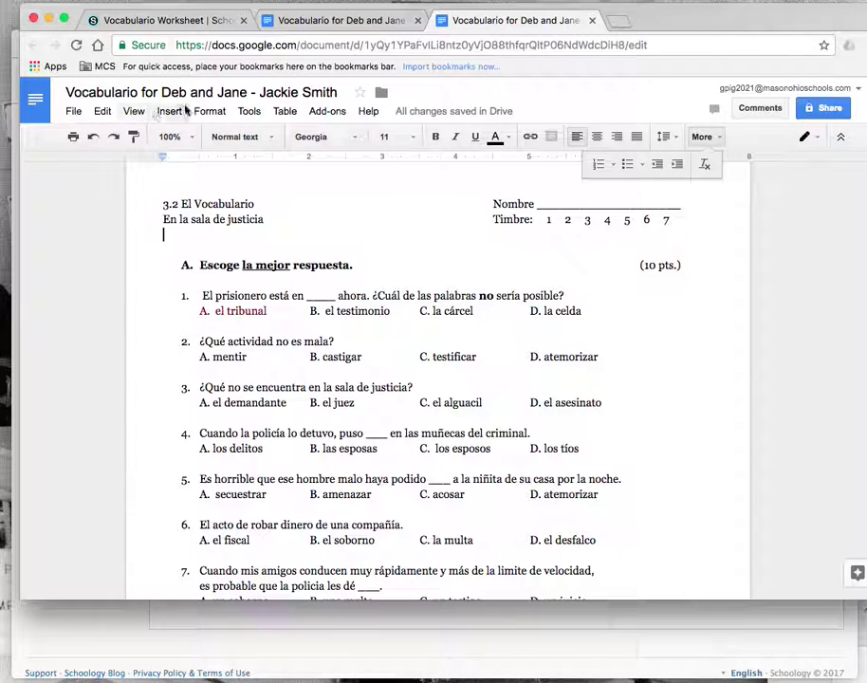
click(180, 20)
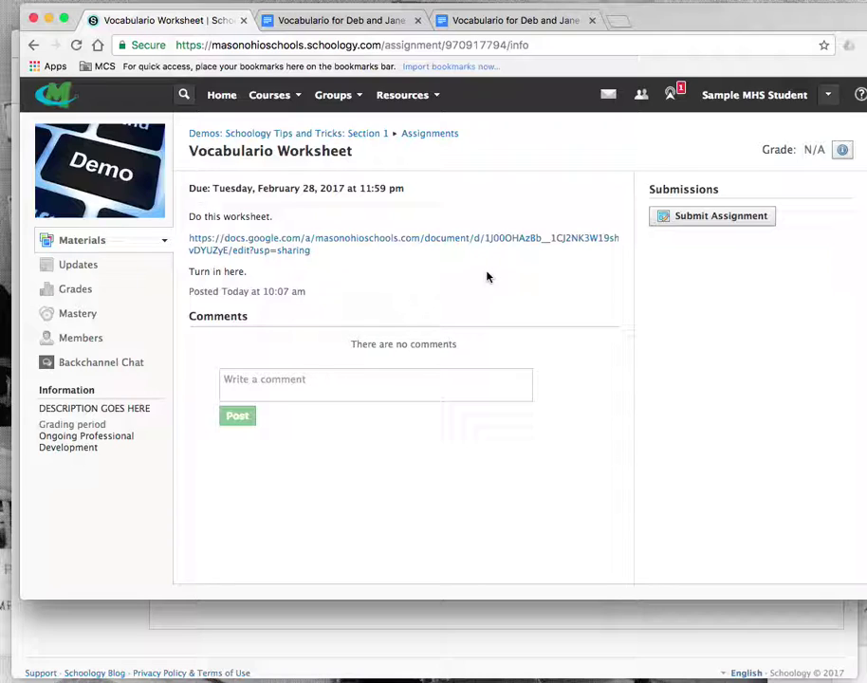
- Submit the copied Vocabulario worksheet by importing it from Google Drive under Resources > Apps
click(715, 217)
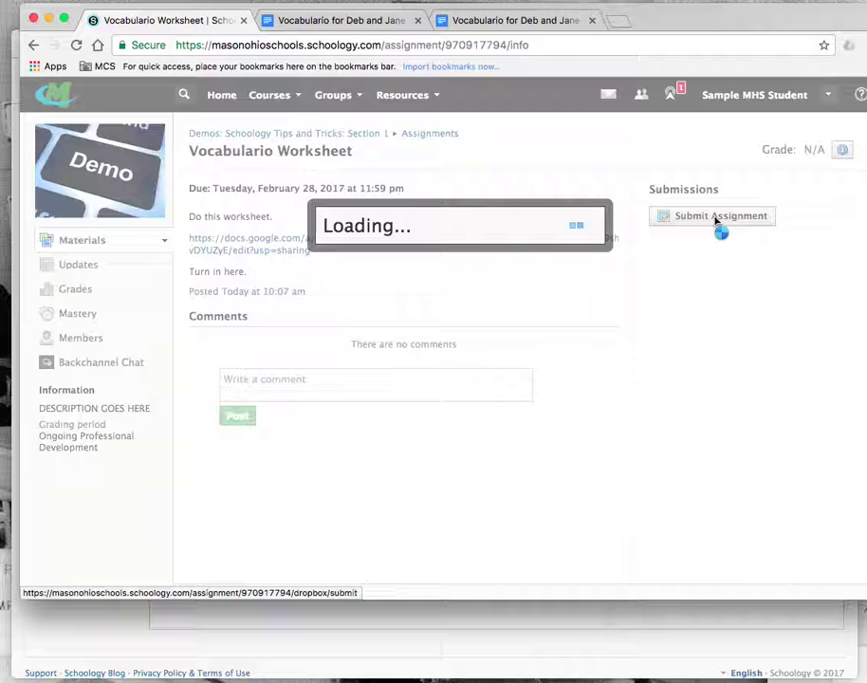
click(359, 205)
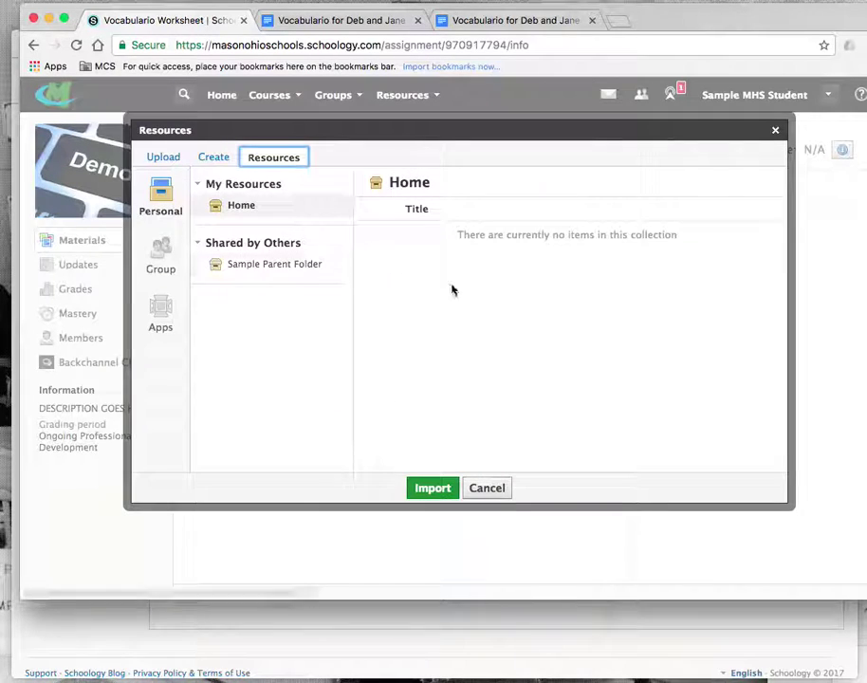
click(161, 318)
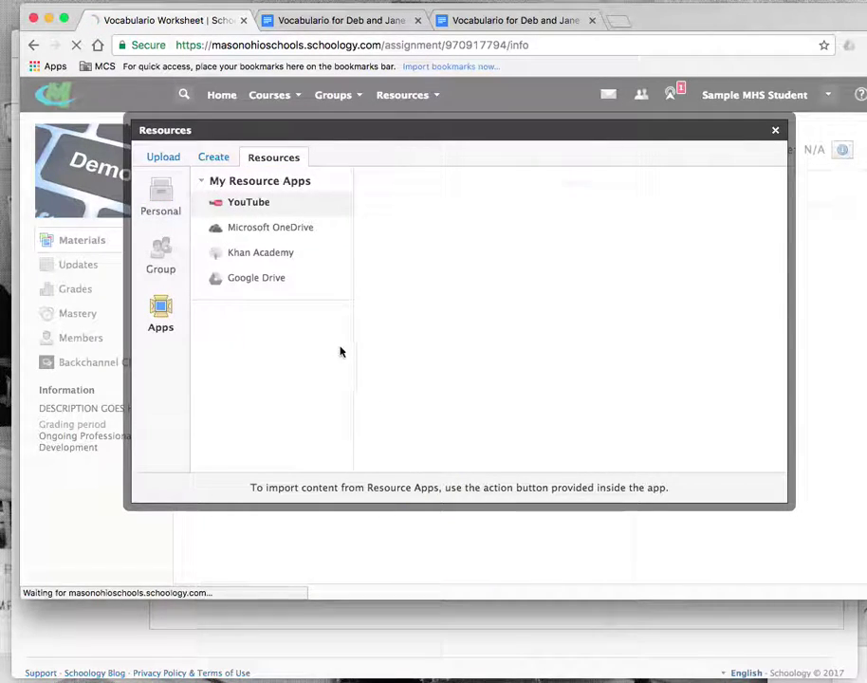
click(255, 280)
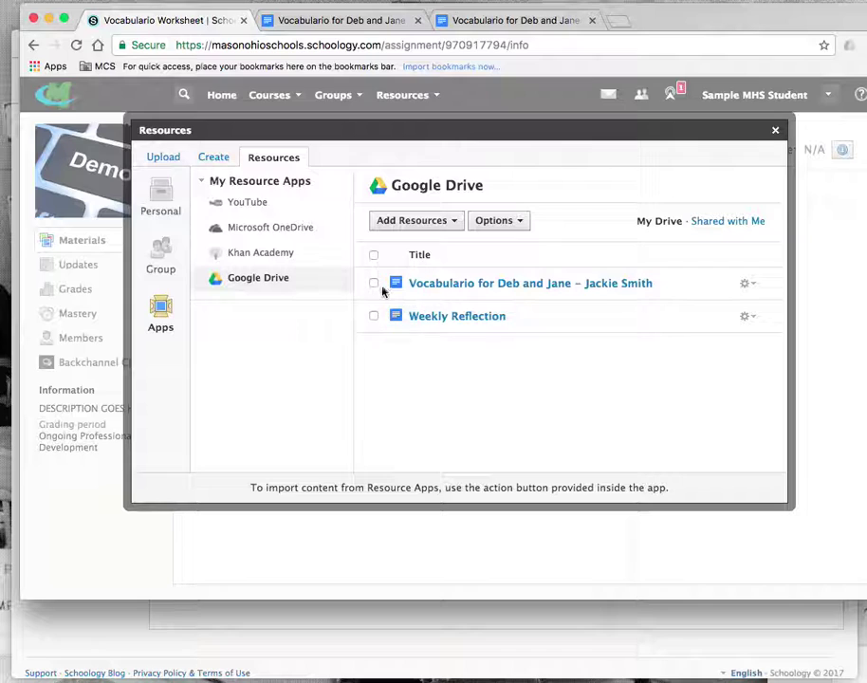
click(373, 284)
click(411, 226)
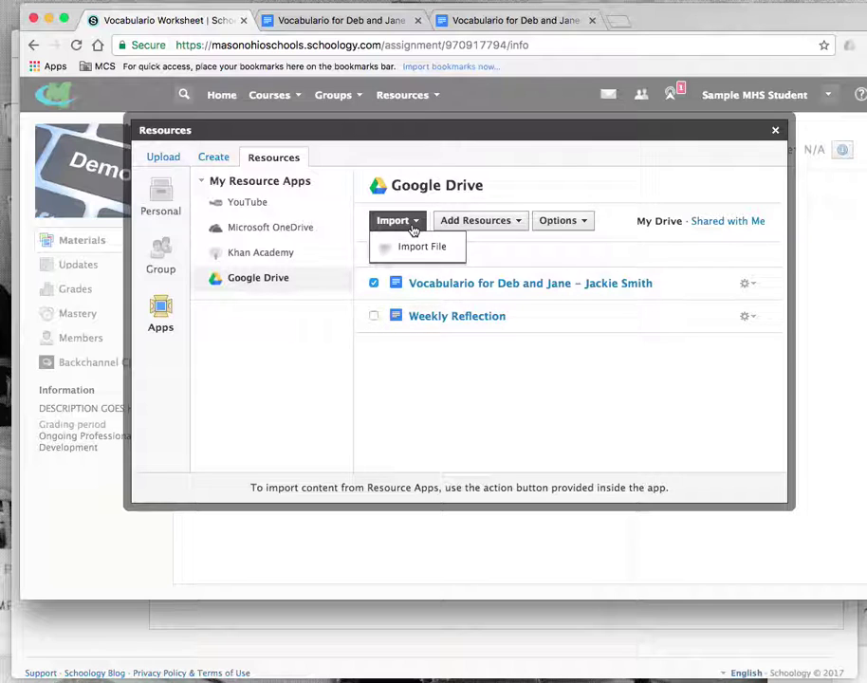
click(420, 244)
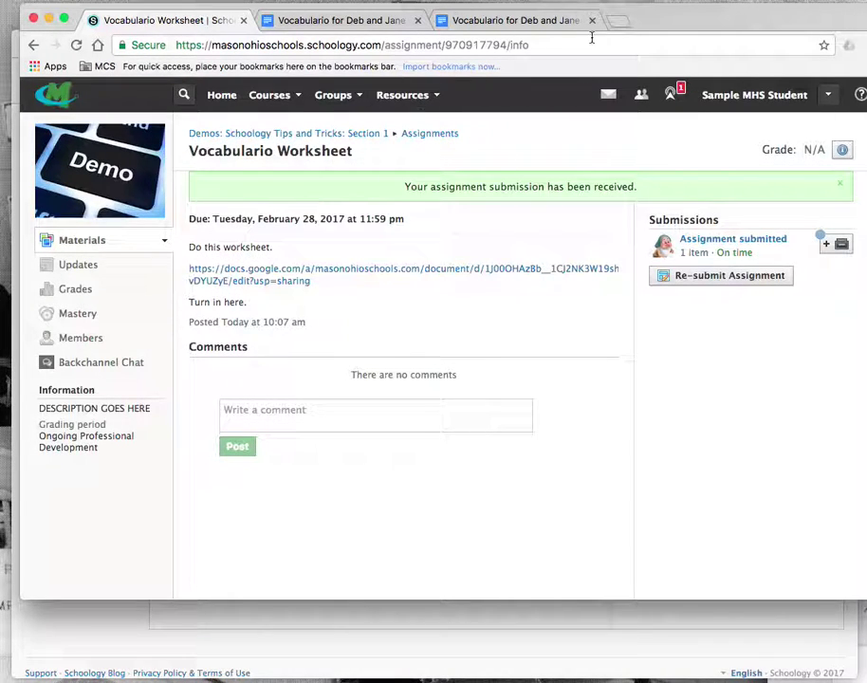
- Turn on view link sharing for Mason City Schools on the student's copy, then go back to Schoology
click(527, 21)
click(821, 108)
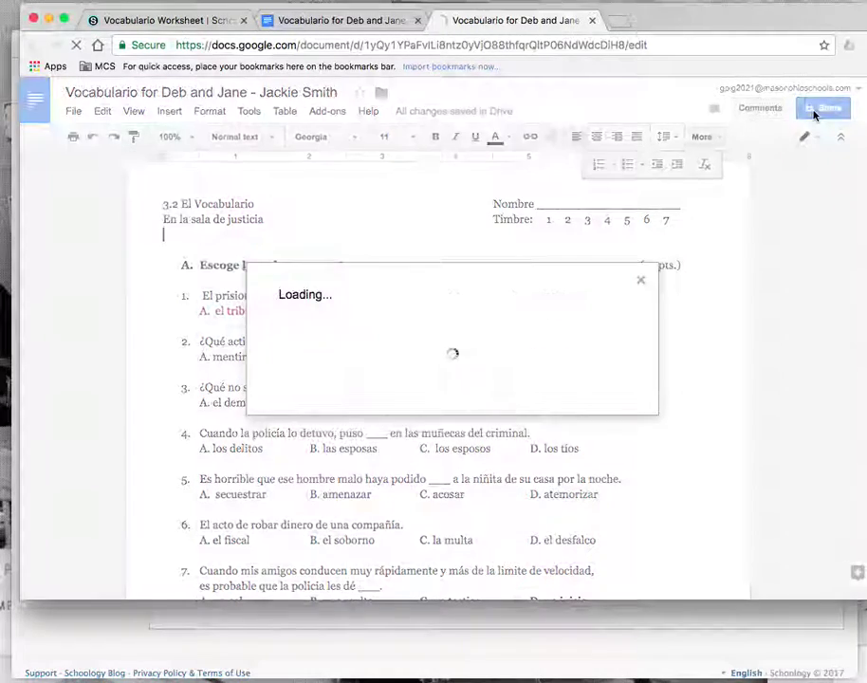
click(587, 266)
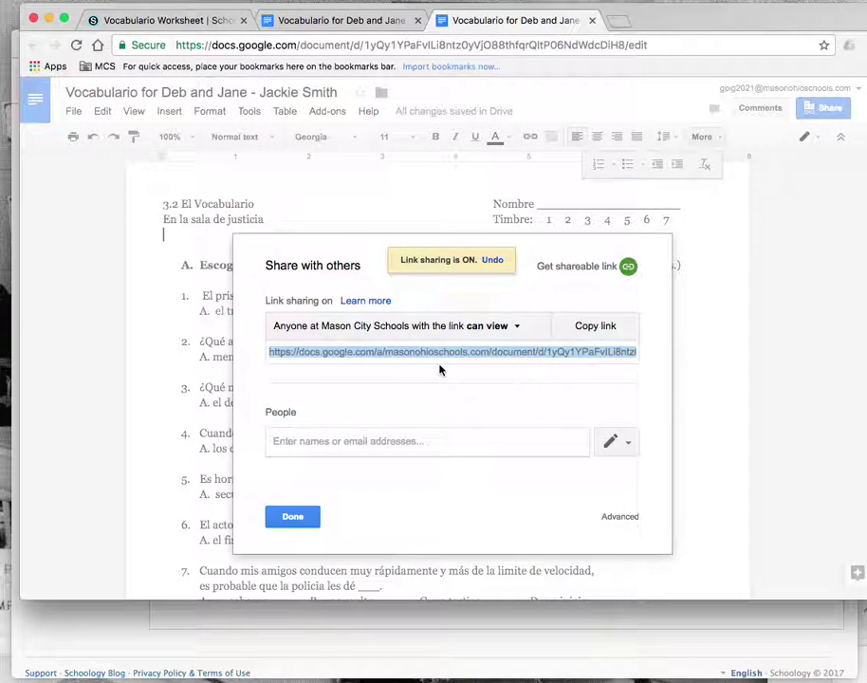
click(165, 20)
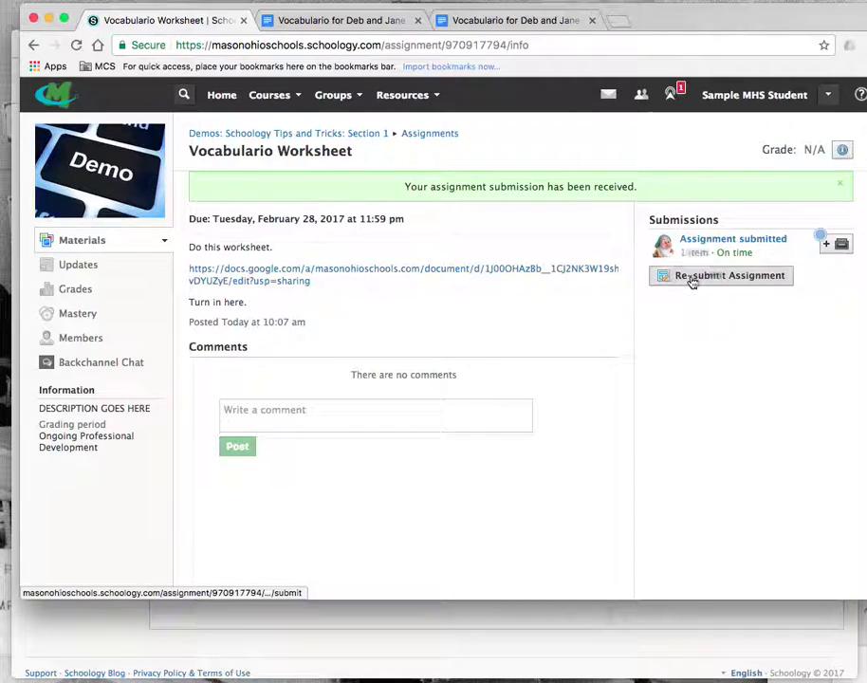
- Start a text re-submission with the pasted worksheet link, then cancel it without submitting
click(692, 280)
click(310, 208)
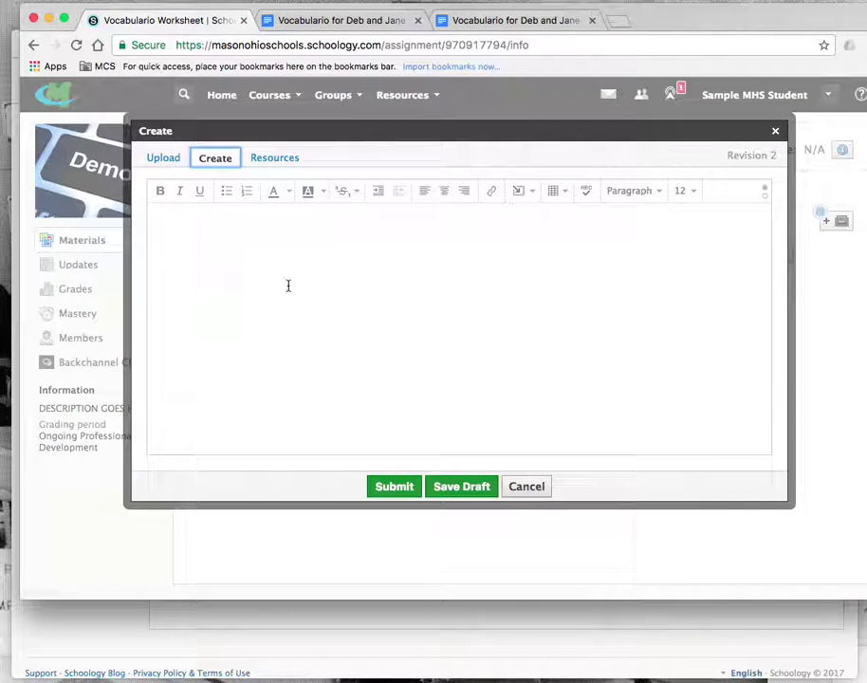
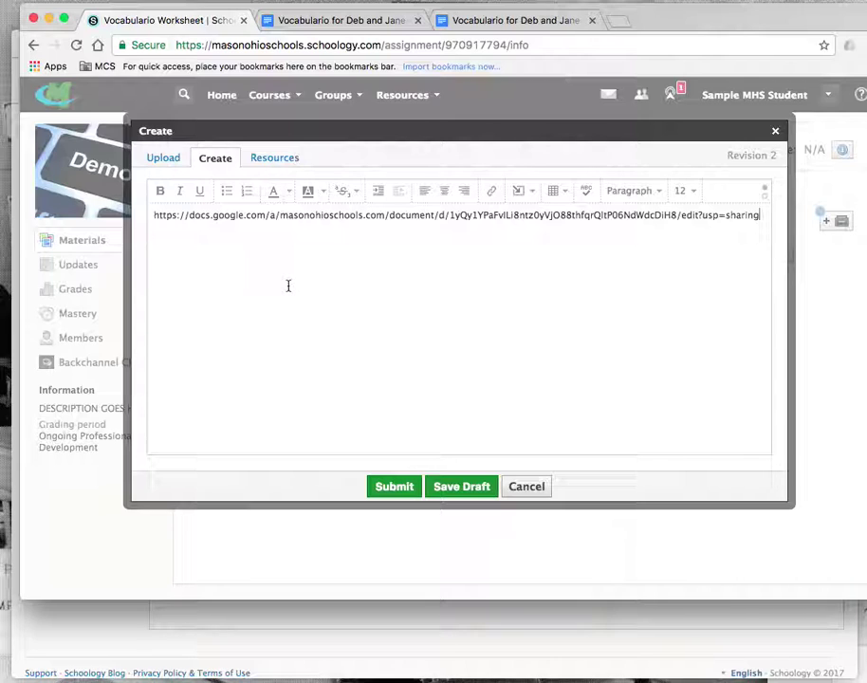
click(525, 485)
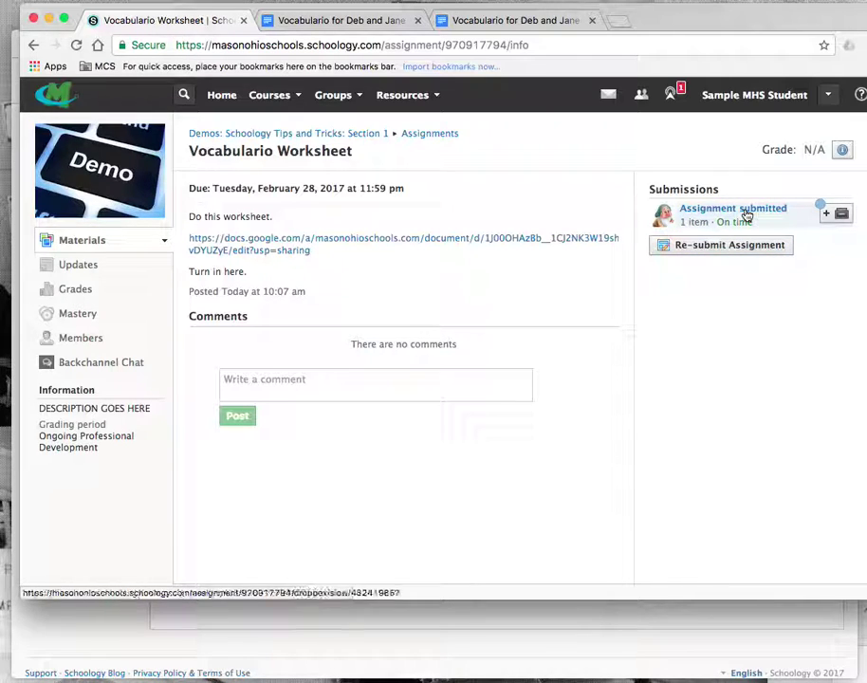
- In the teacher's window, open Vocabulario Worksheet and the student's Needs Grading submission
click(364, 638)
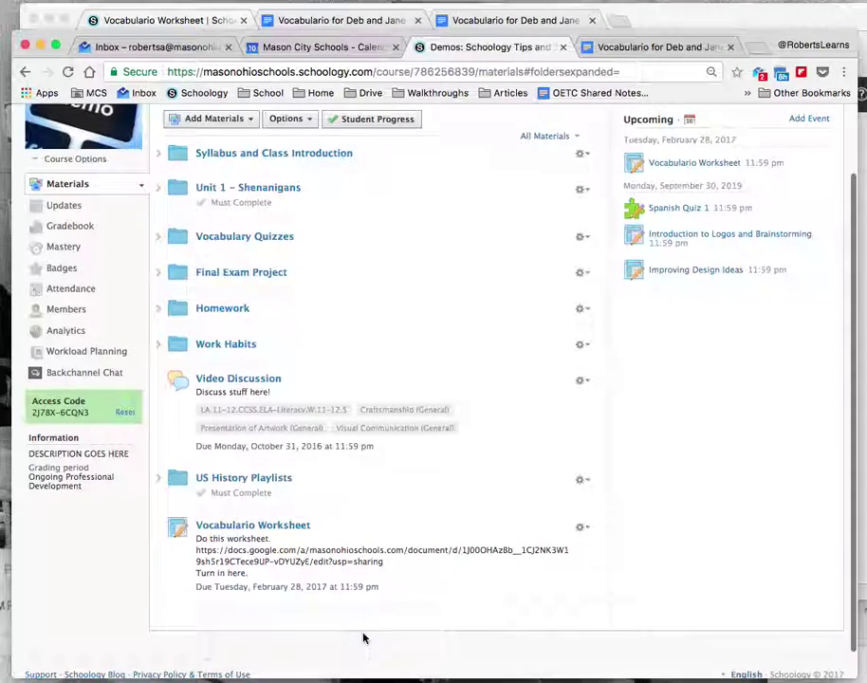
scroll(469, 379, up, 1)
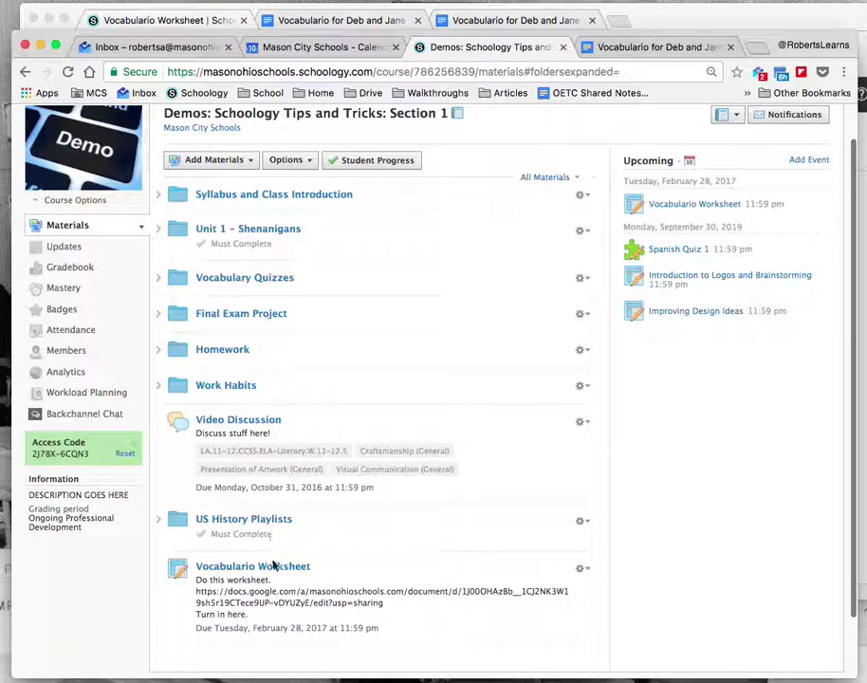
click(284, 565)
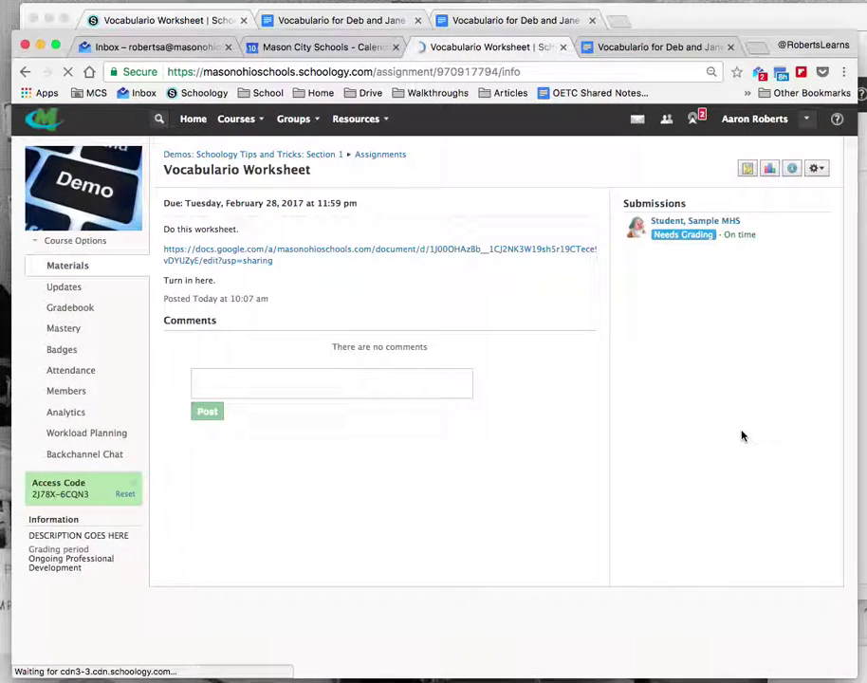
click(685, 235)
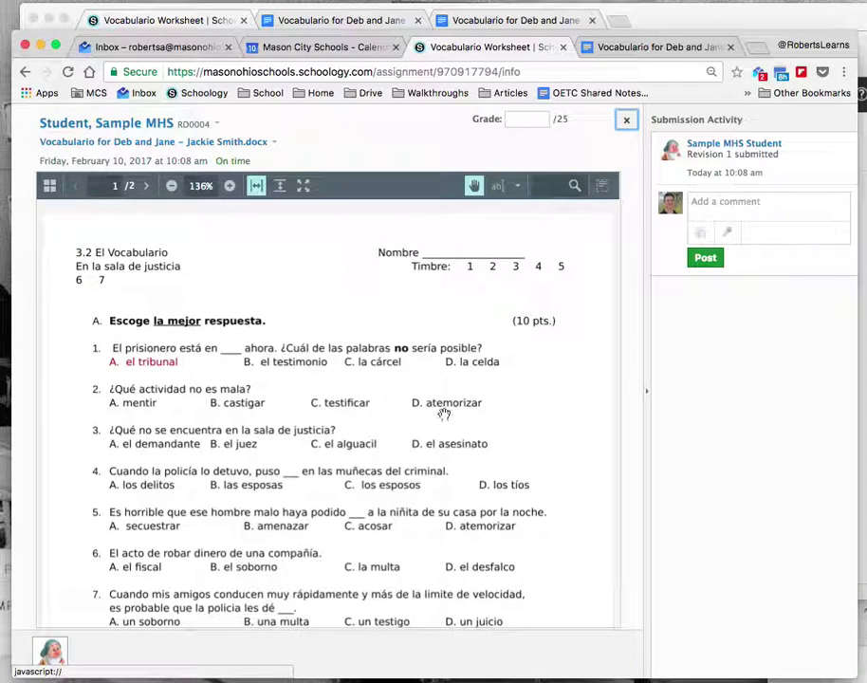
- Review worksheet sections B and C, return to the title, and draft 'I can comment to the student.'
scroll(430, 476, down, 5)
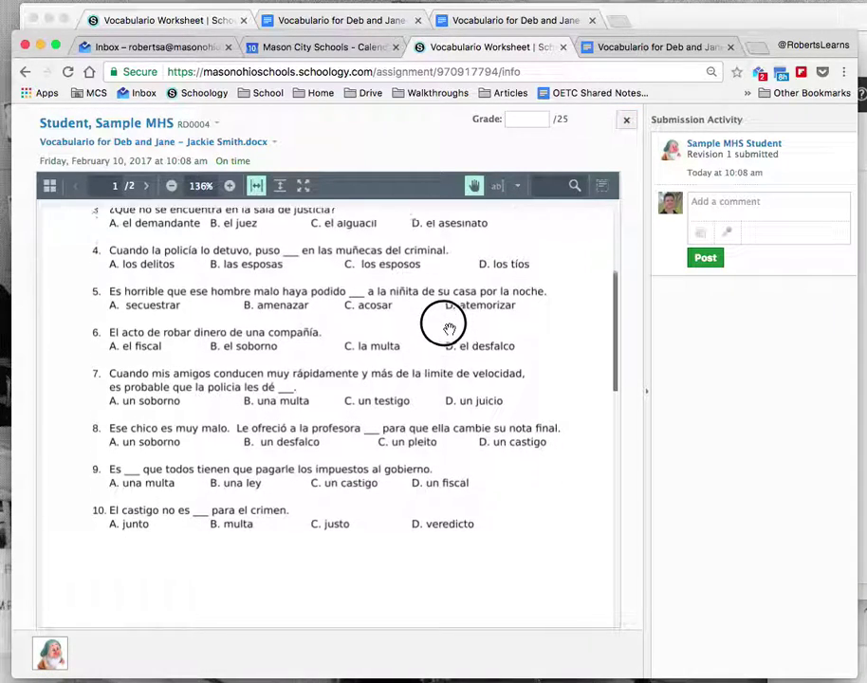
scroll(414, 372, down, 5)
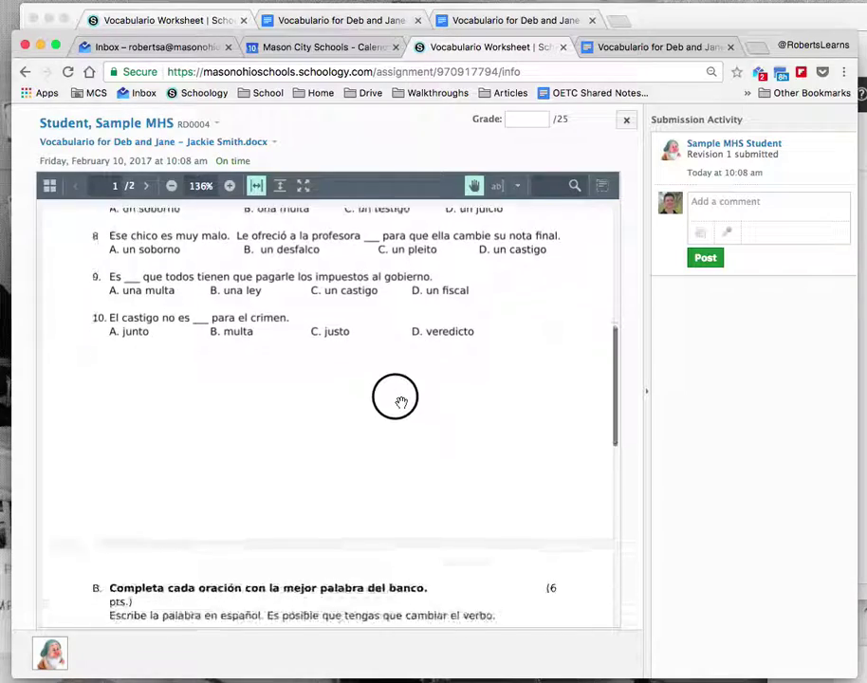
drag(397, 455, 396, 380)
drag(379, 420, 338, 549)
drag(330, 367, 329, 546)
drag(329, 446, 330, 604)
drag(319, 369, 320, 429)
drag(302, 279, 300, 396)
click(725, 201)
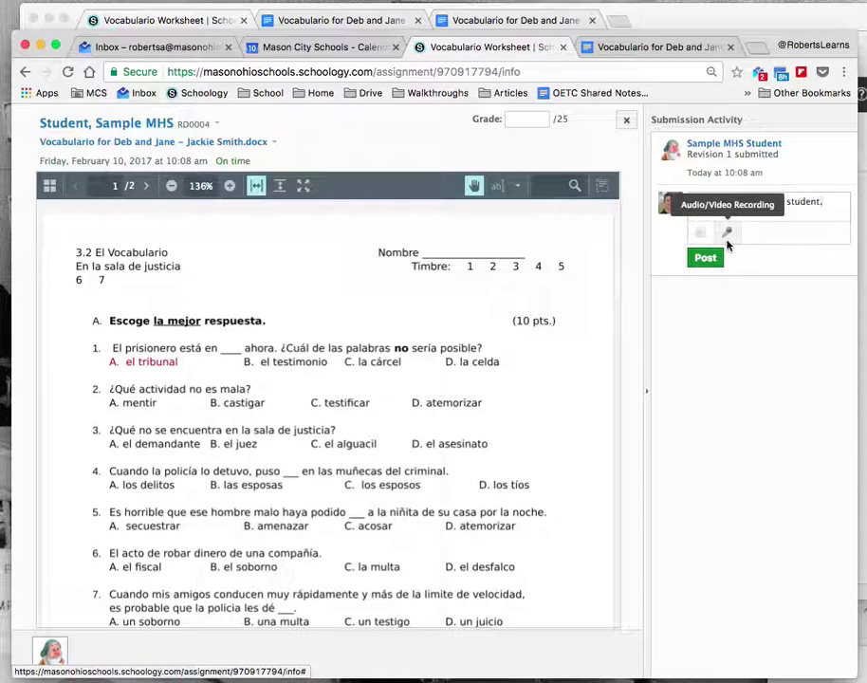
- Post the comment to the student and enter a grade of 25 out of 25
click(712, 258)
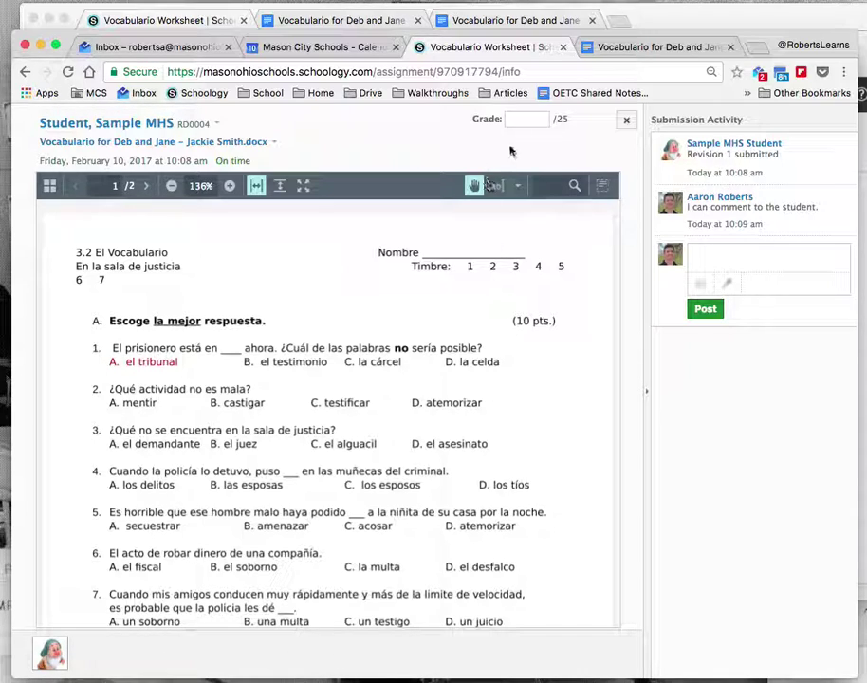
click(524, 119)
text(25)
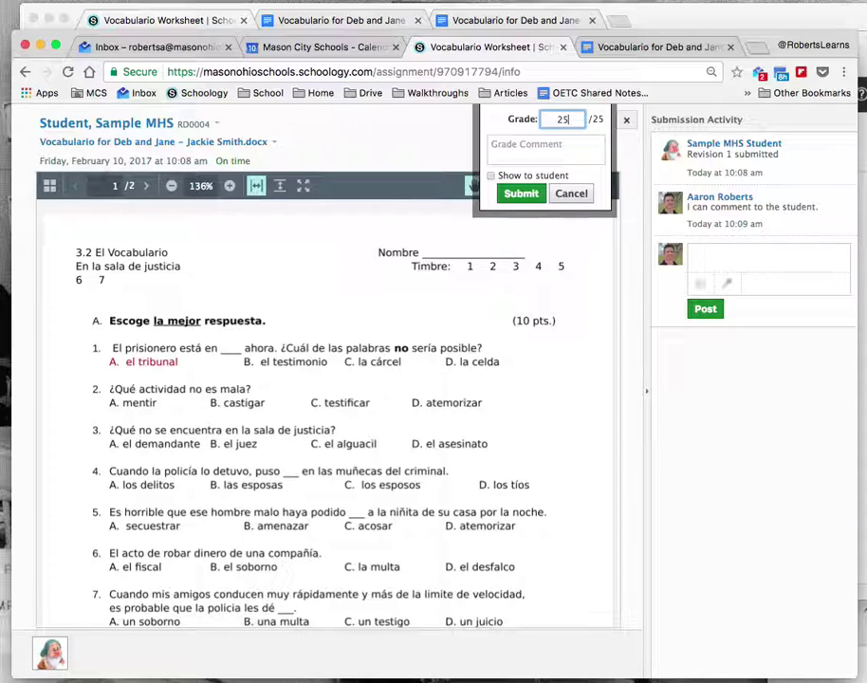
- Save the 25/25 grade and check the list of files in the submission
click(517, 193)
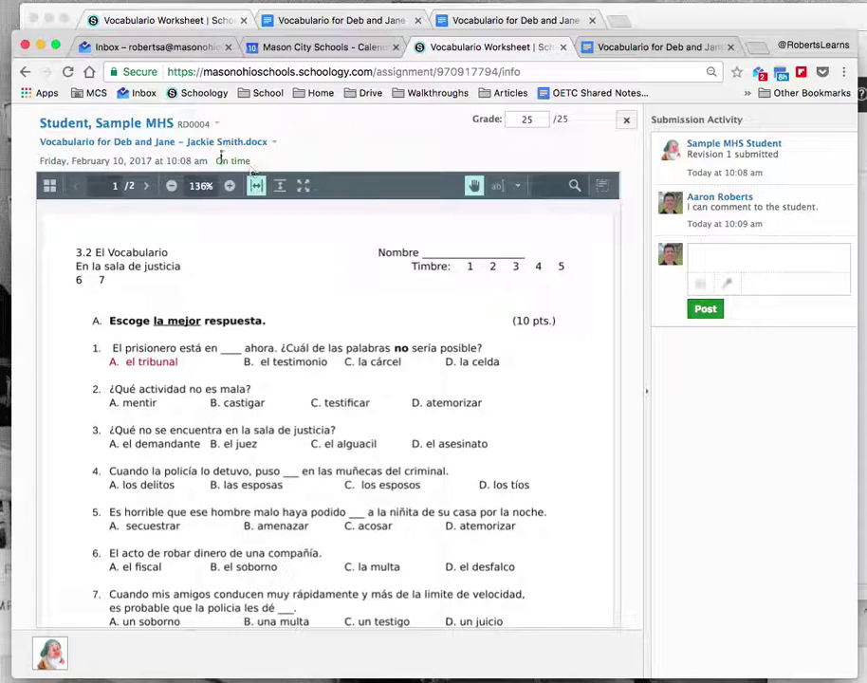
click(261, 143)
click(273, 142)
click(261, 144)
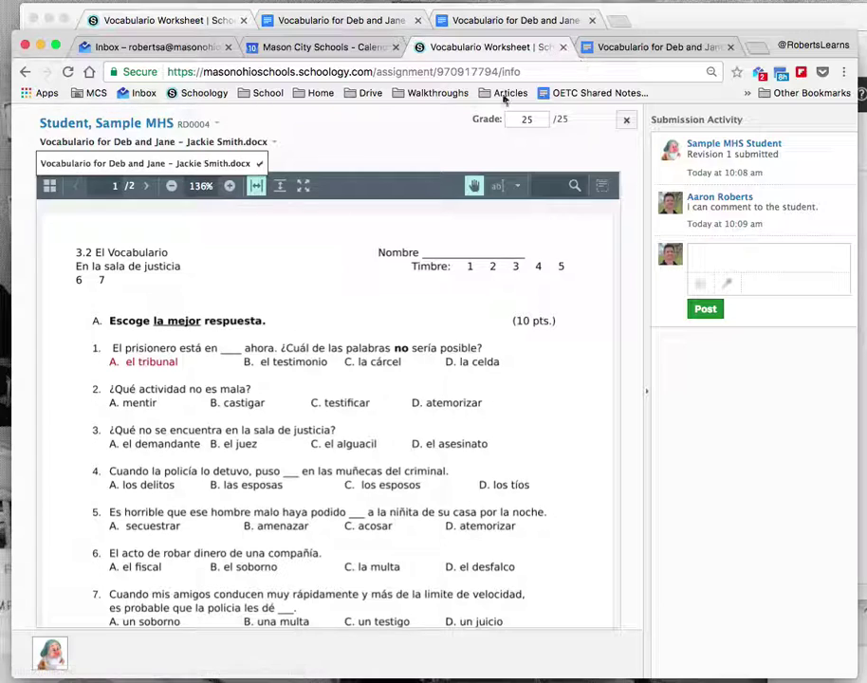
- Go from Google Docs back to the student's Schoology assignment page
click(344, 21)
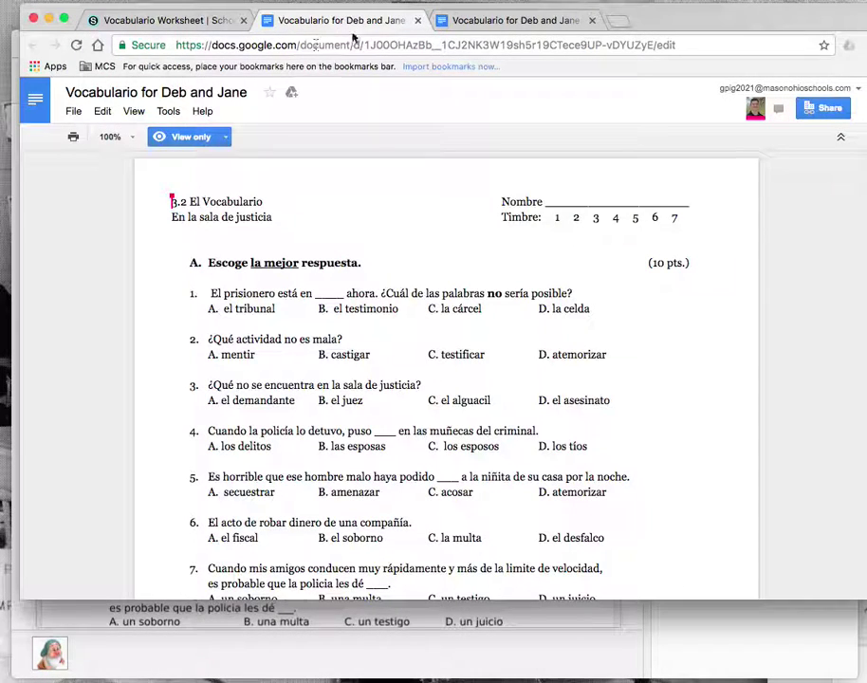
click(471, 21)
click(180, 21)
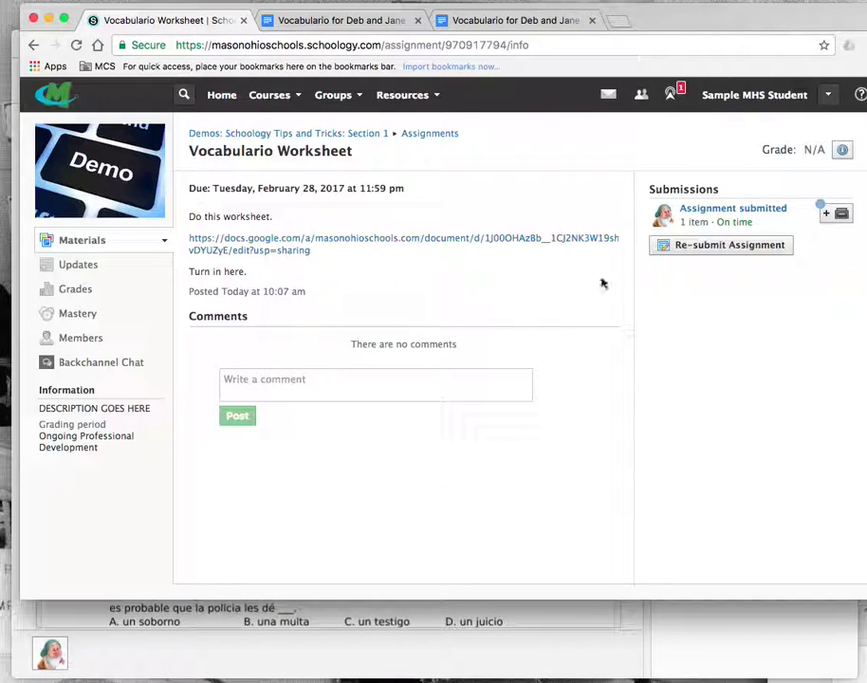
- Re-submit the assignment as text with the pasted Google Doc link, then return to the teacher's view
click(694, 245)
click(316, 207)
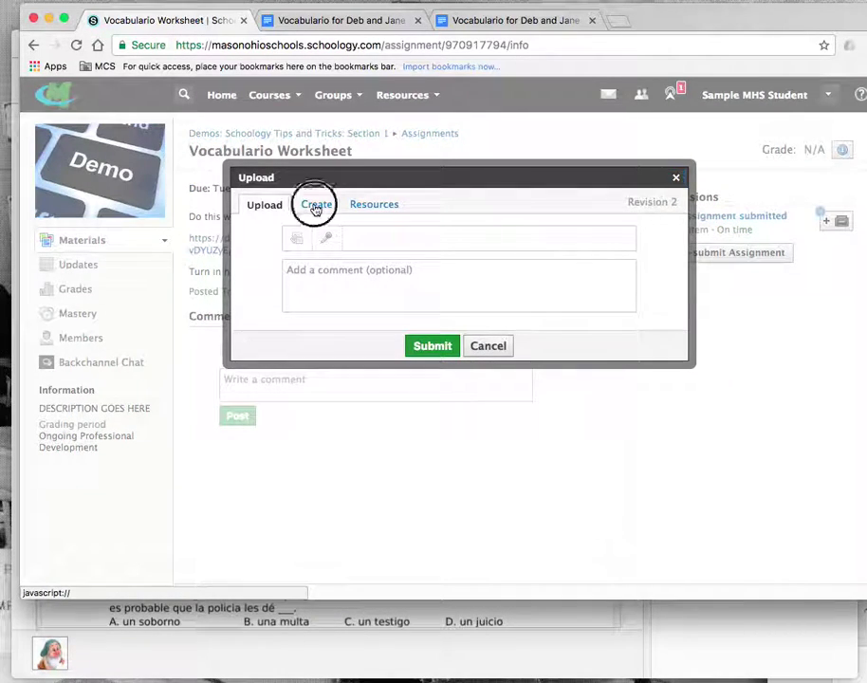
click(294, 284)
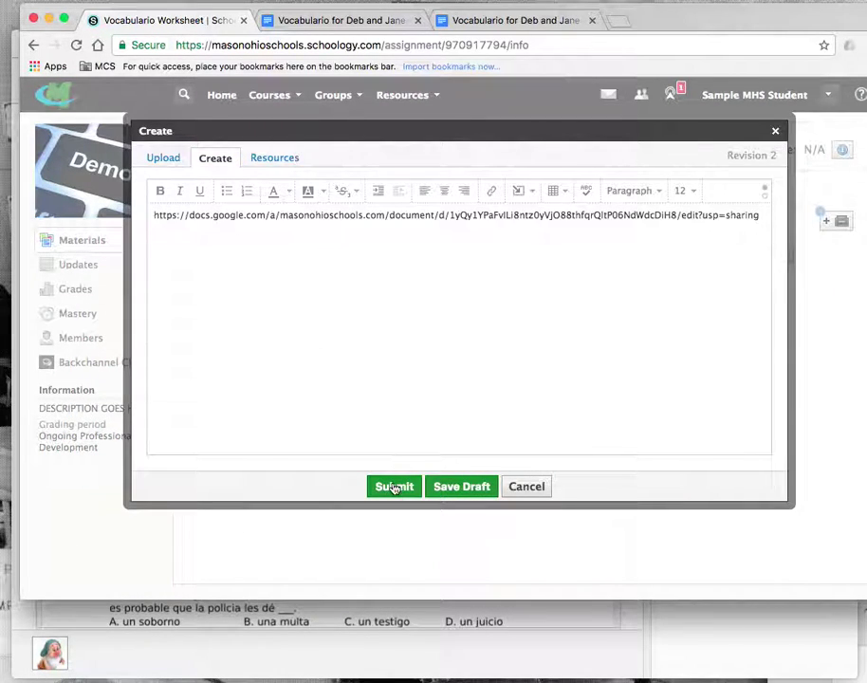
click(394, 487)
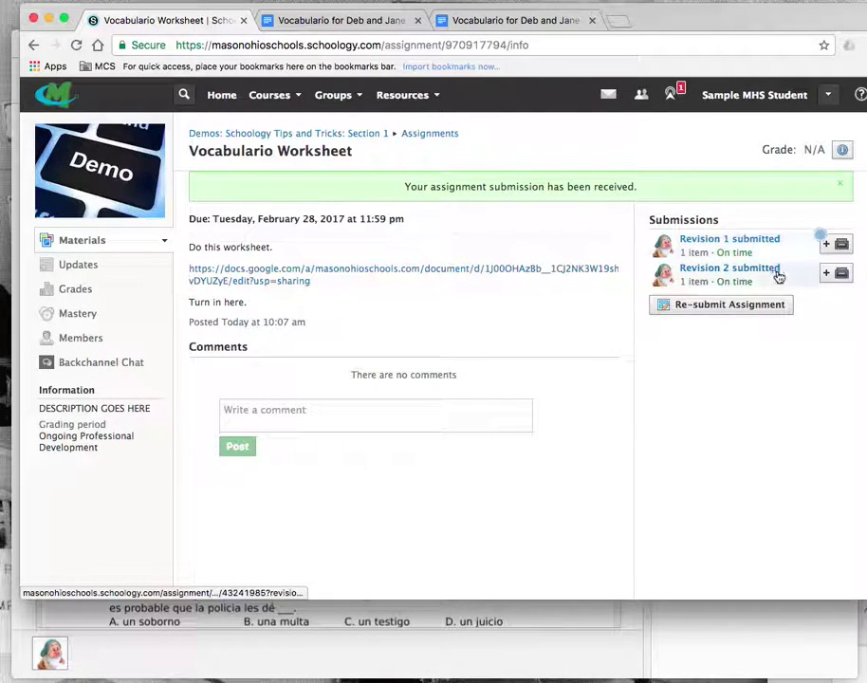
click(493, 655)
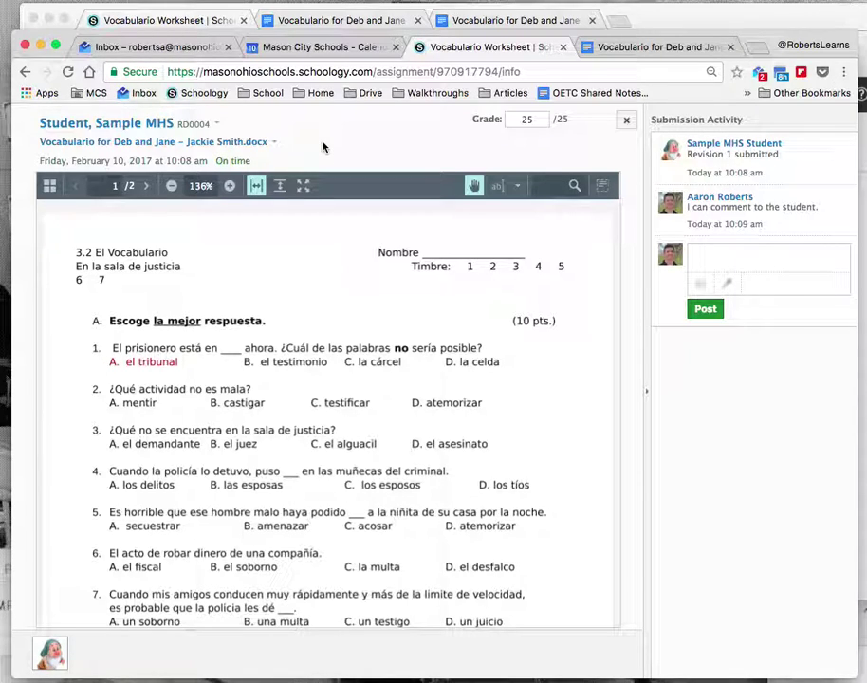
key(super+r)
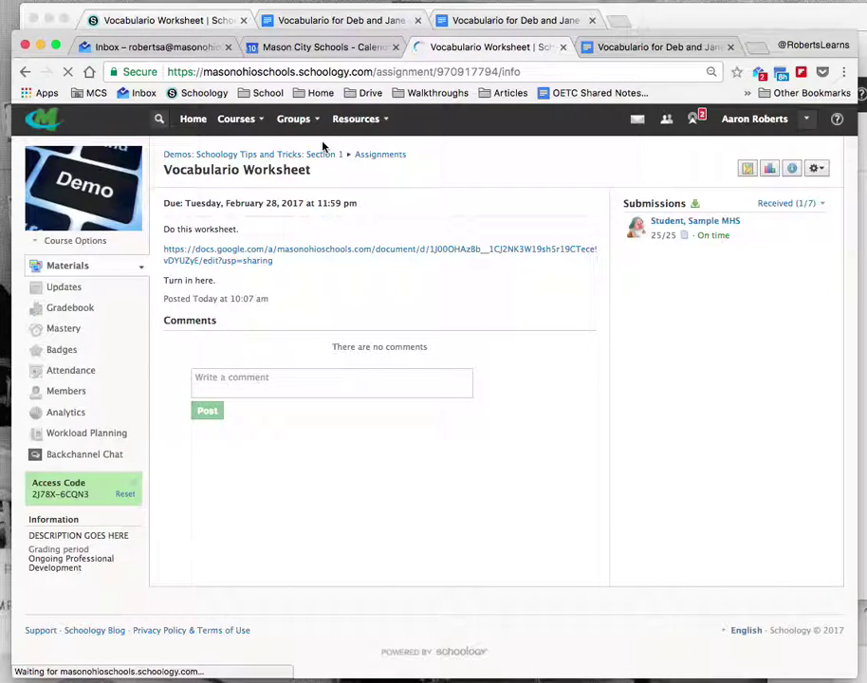
click(677, 223)
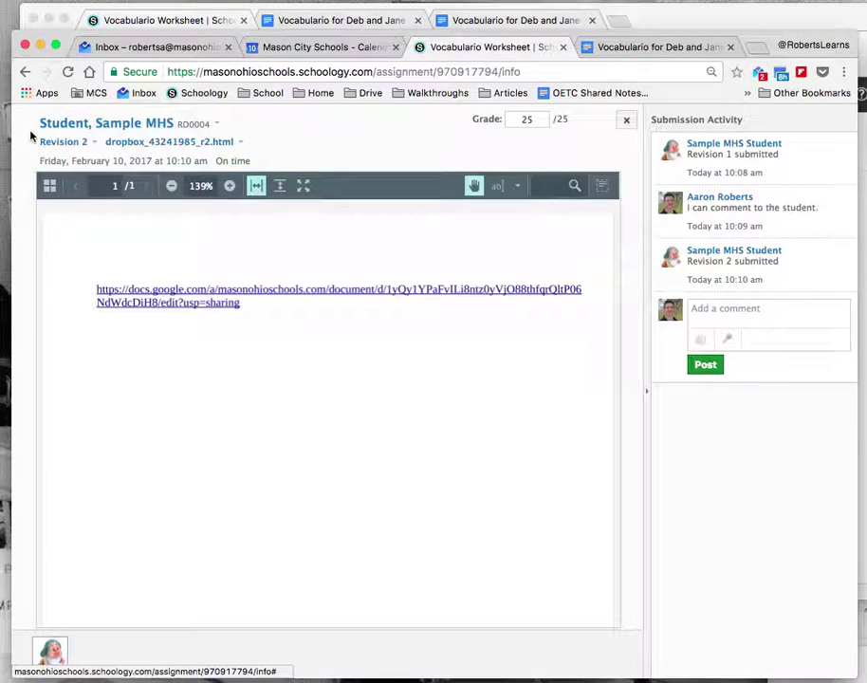
click(61, 142)
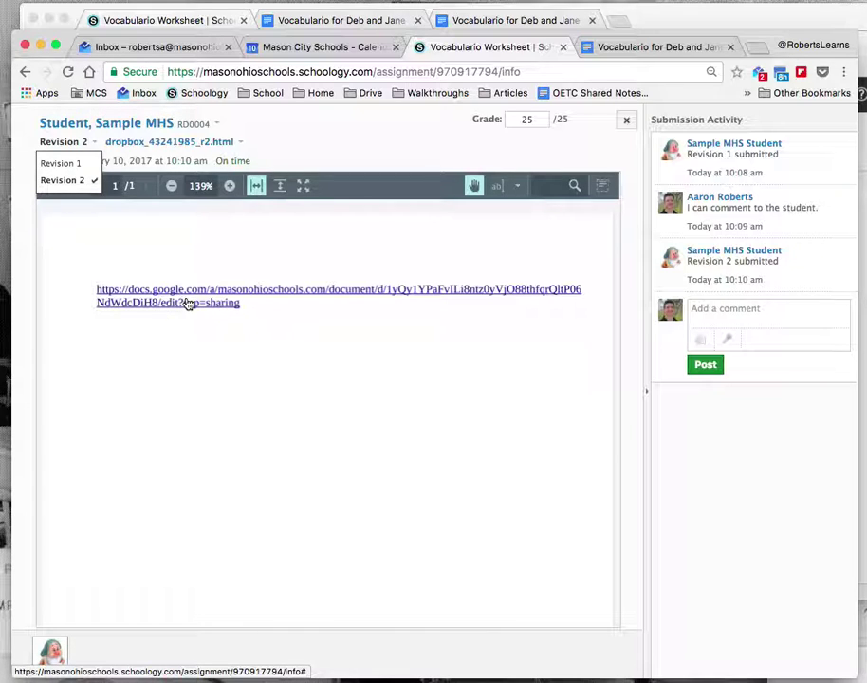
click(188, 304)
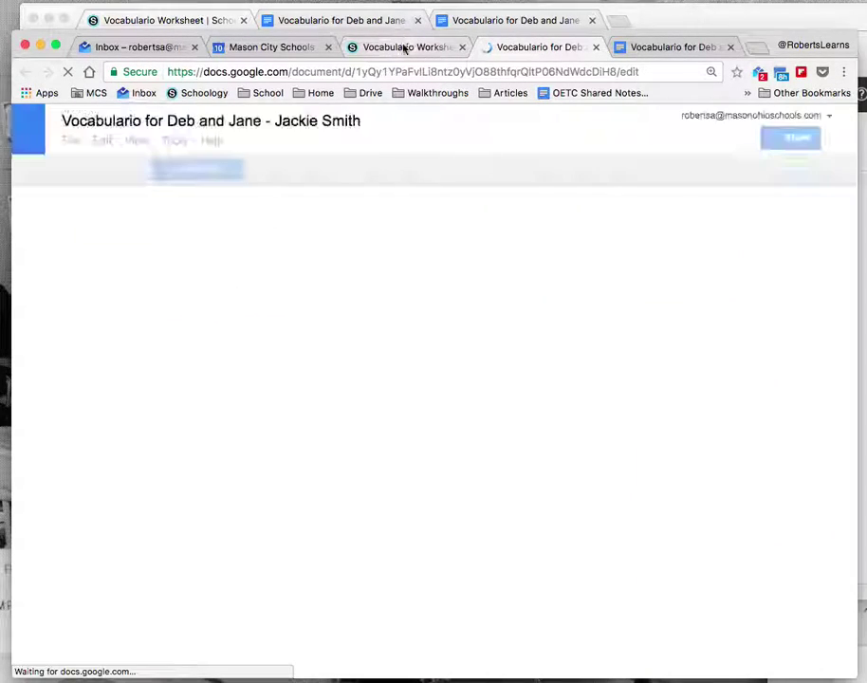
click(403, 46)
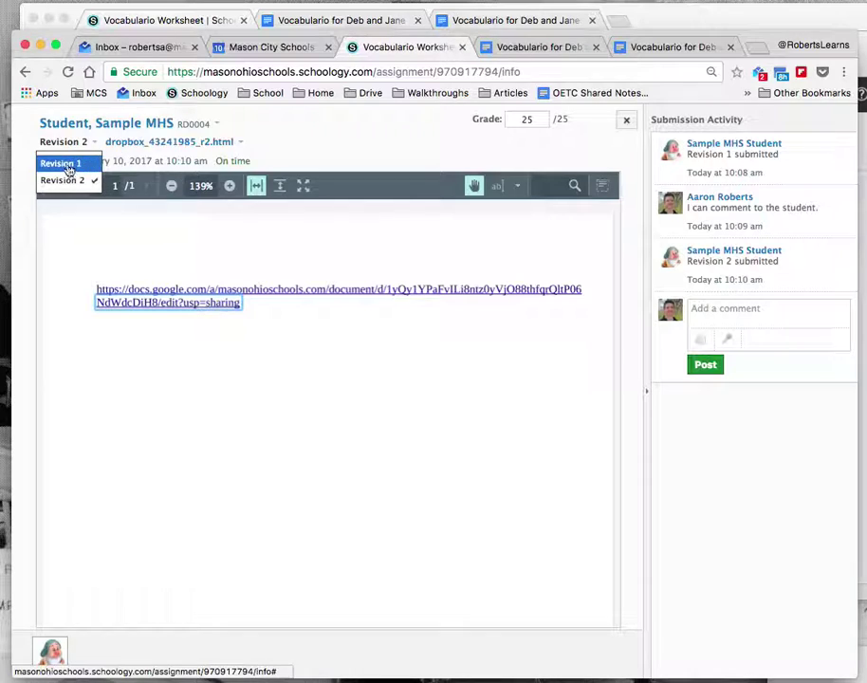
click(55, 162)
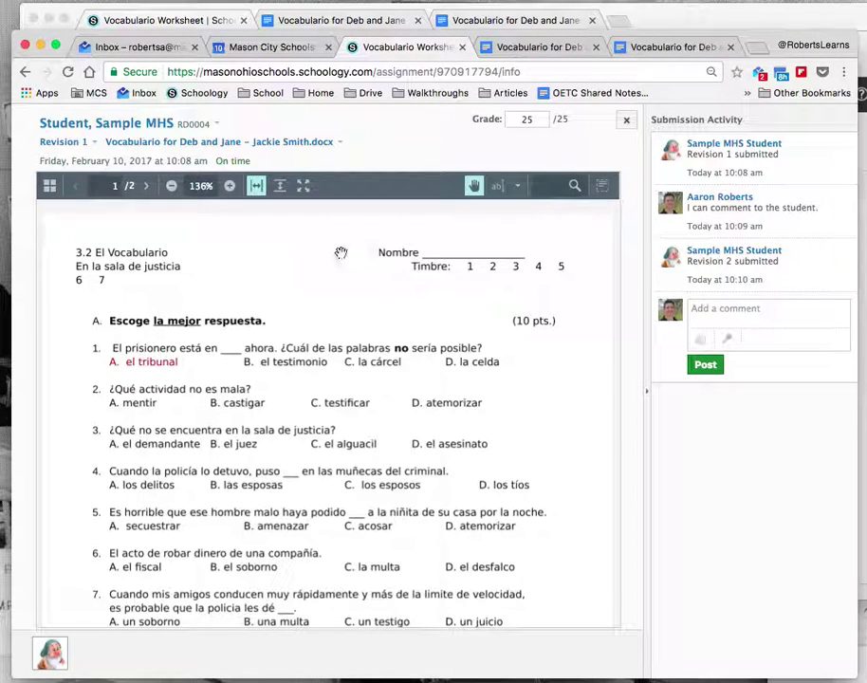
click(86, 143)
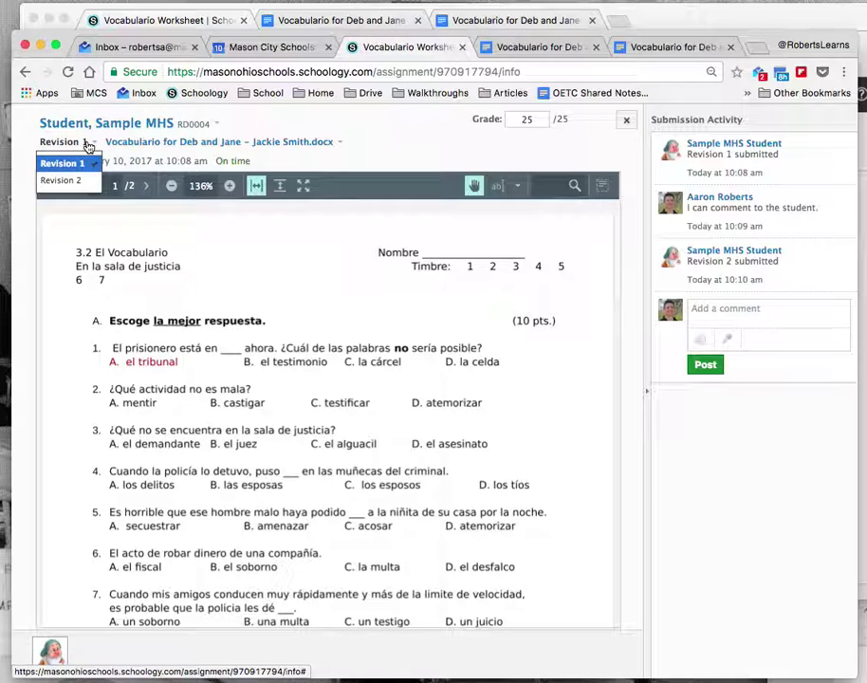
click(412, 140)
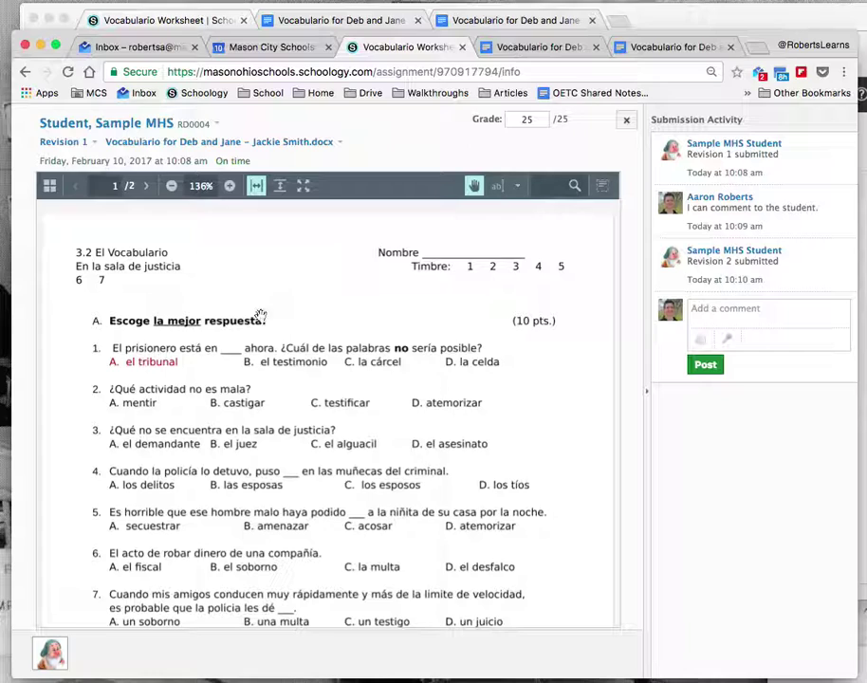
- Freehand-circle period 1 beside Timbre and draw a check mark by question 1
click(517, 186)
click(458, 217)
mouse_move(465, 258)
mouse_down()
mouse_move(498, 286)
mouse_move(458, 276)
mouse_move(478, 248)
mouse_move(479, 282)
mouse_up()
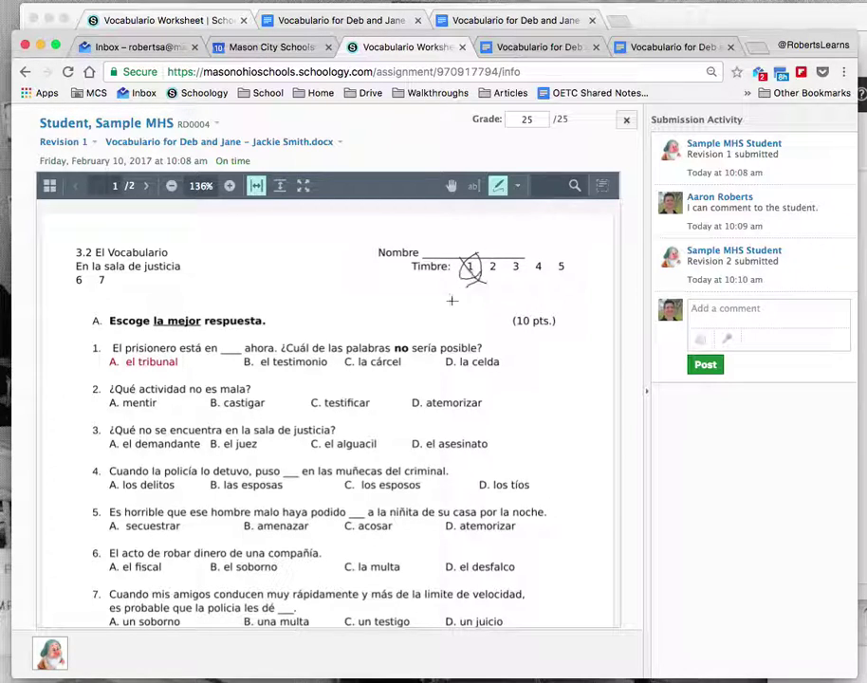
drag(93, 349, 191, 289)
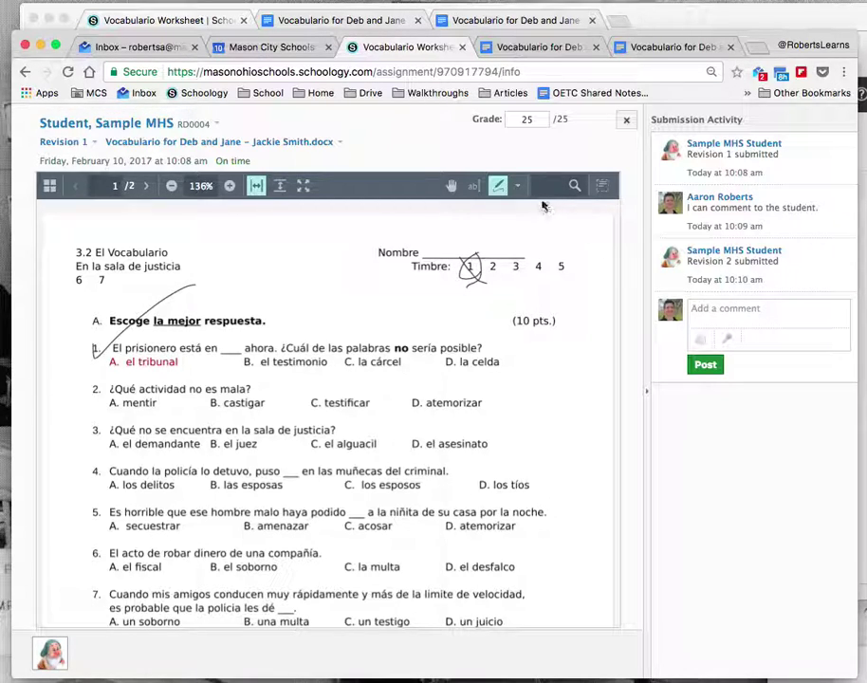
- Make the freehand marks red and finish styling
click(517, 186)
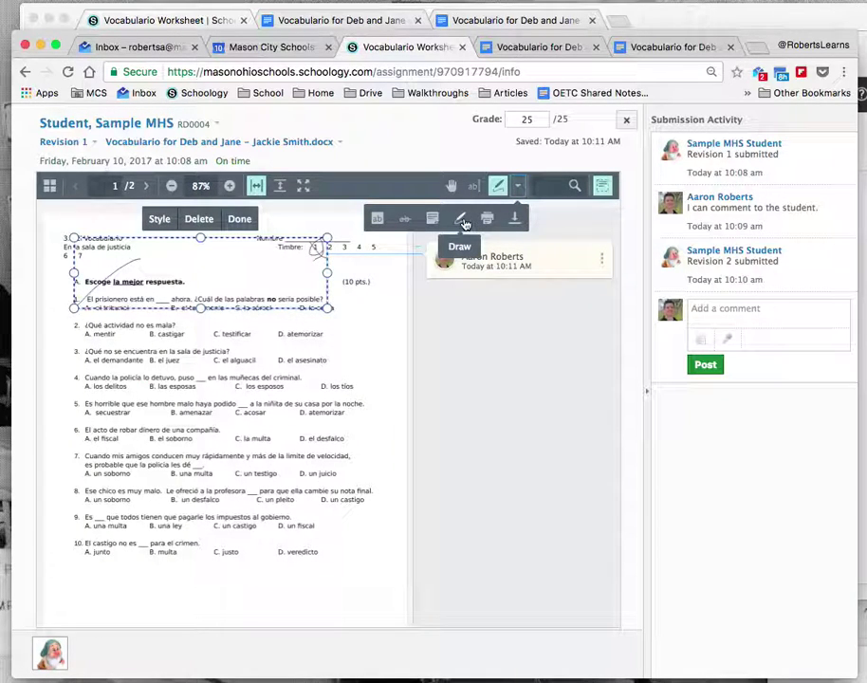
click(463, 220)
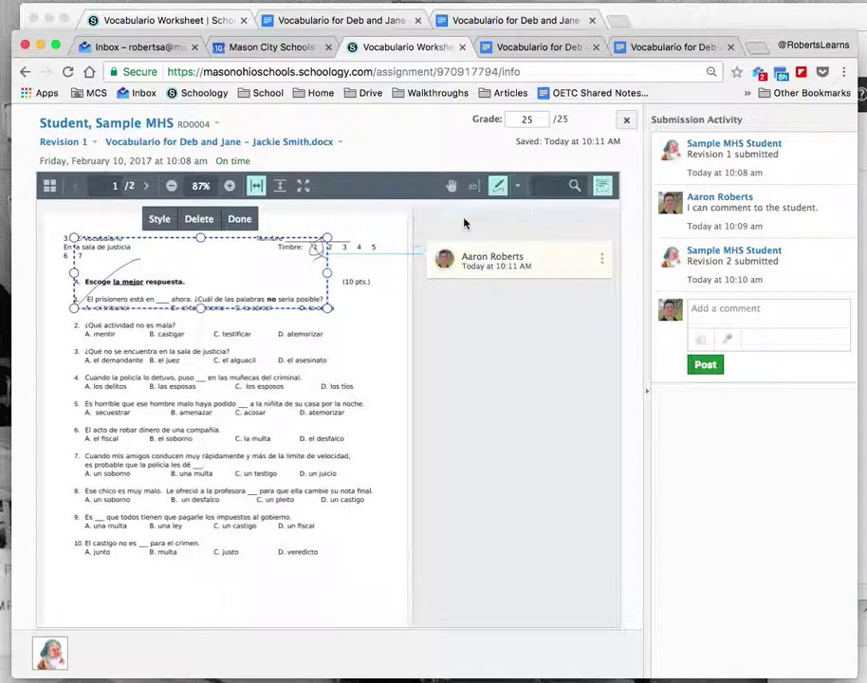
click(159, 219)
click(244, 361)
click(237, 434)
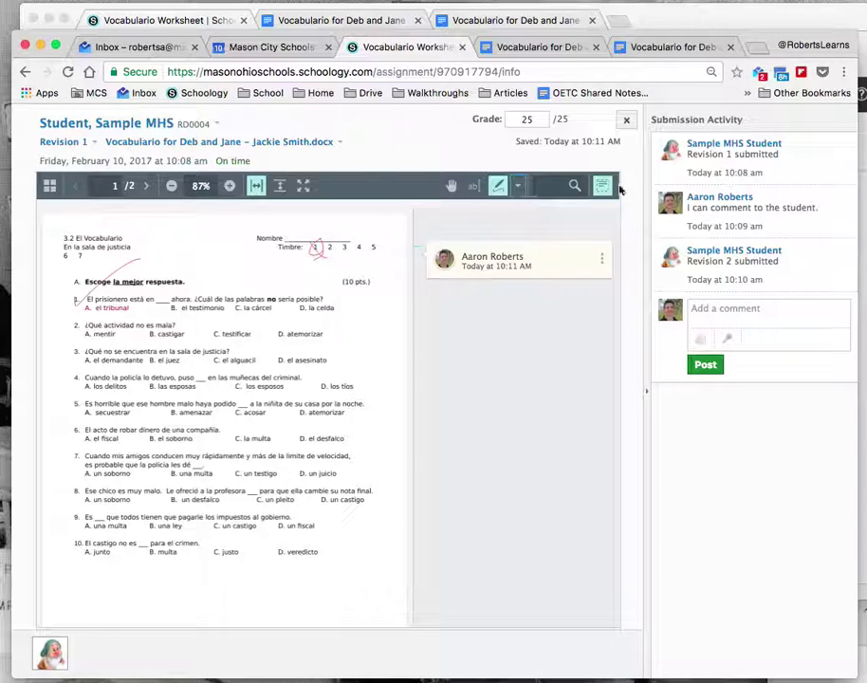
- Add a sticky note beside question 1 reading "I'm writing a note."
click(518, 187)
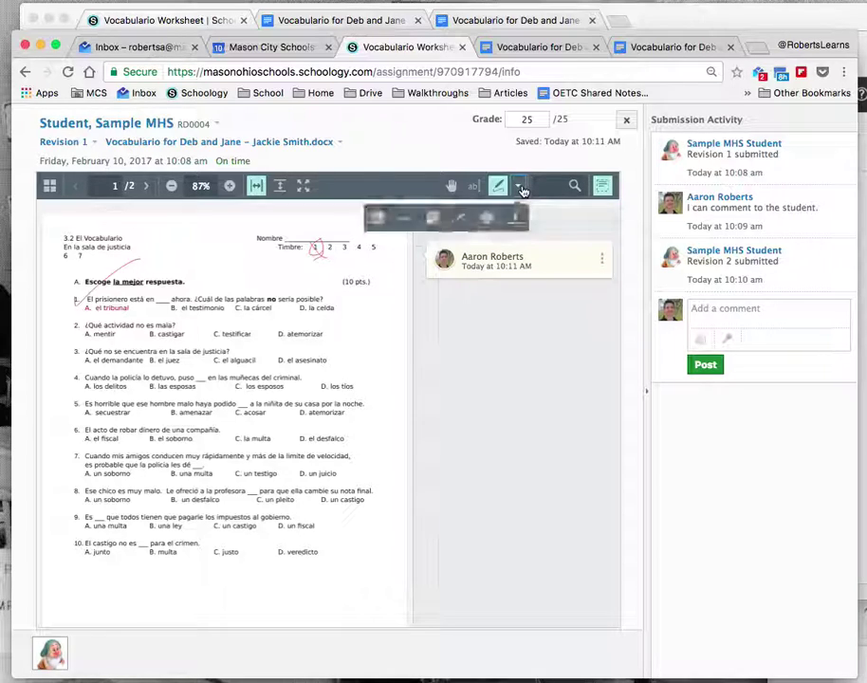
click(433, 221)
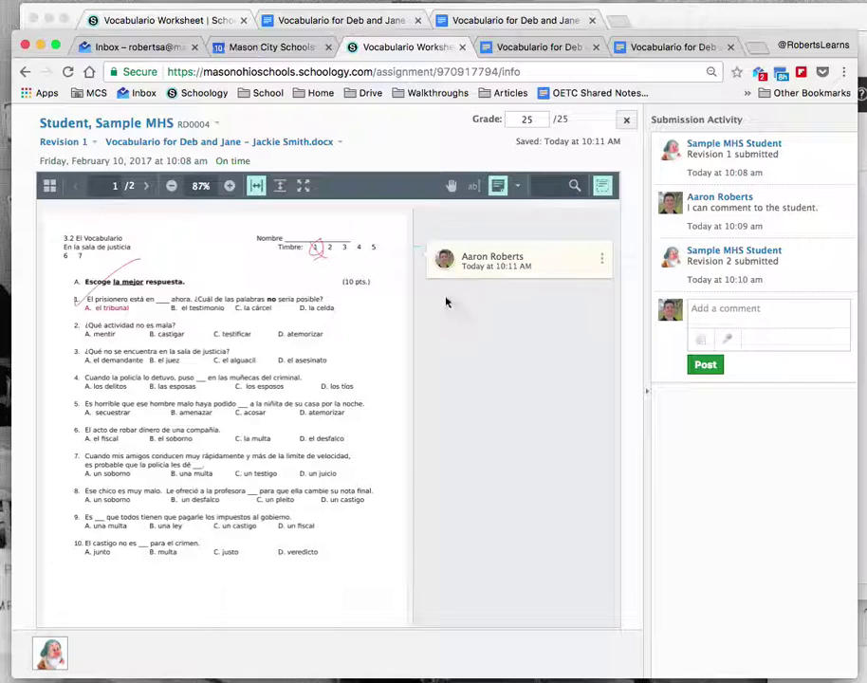
click(303, 307)
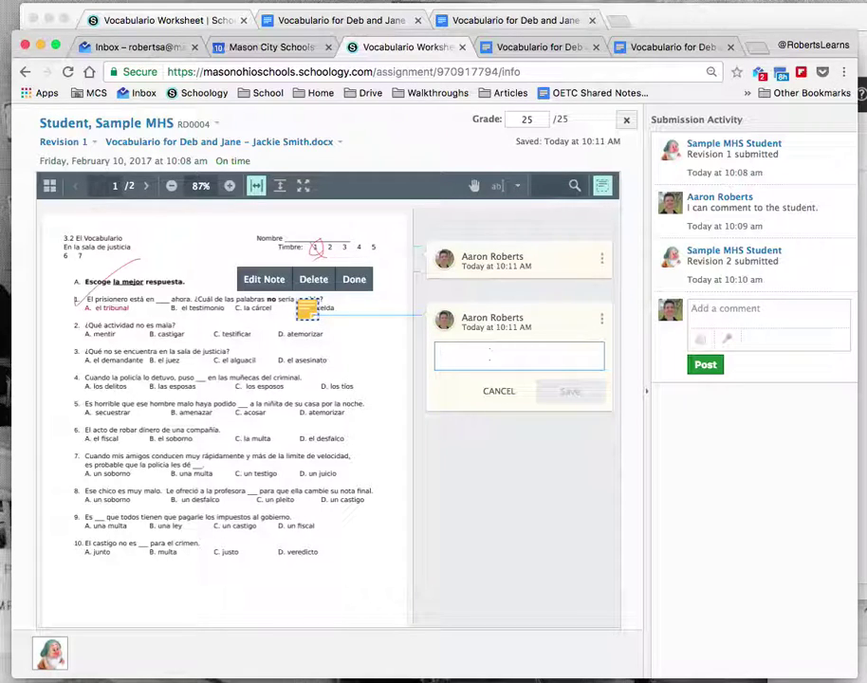
text(I'm writing a note.)
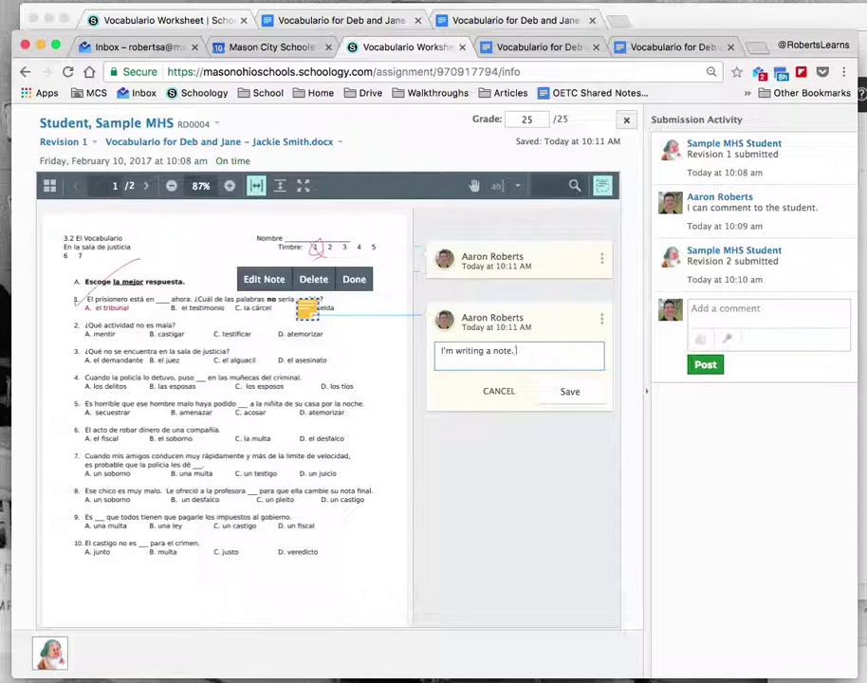
click(565, 392)
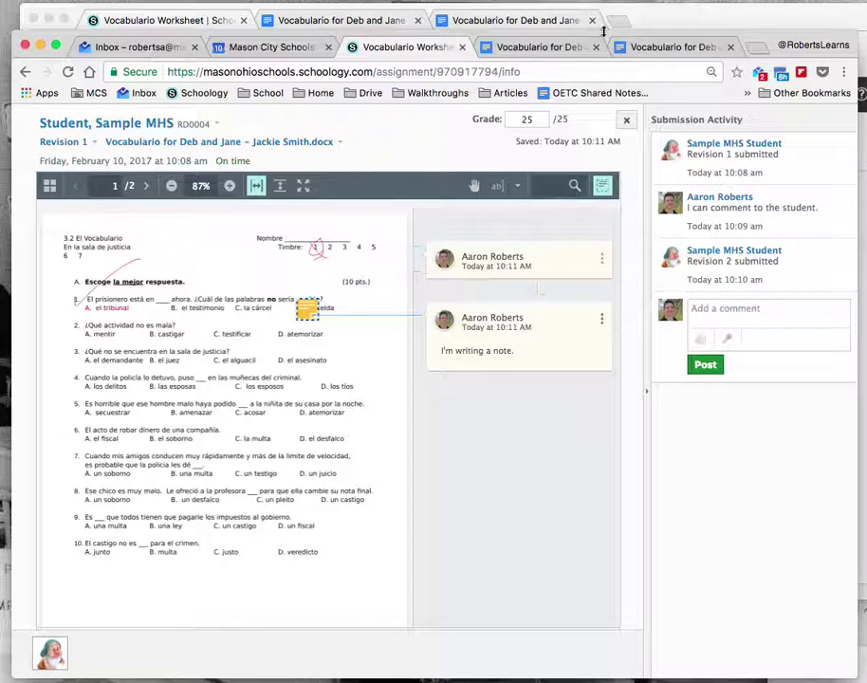
- As the student, open Revision 1 and view the teacher's annotation on question 1
click(628, 119)
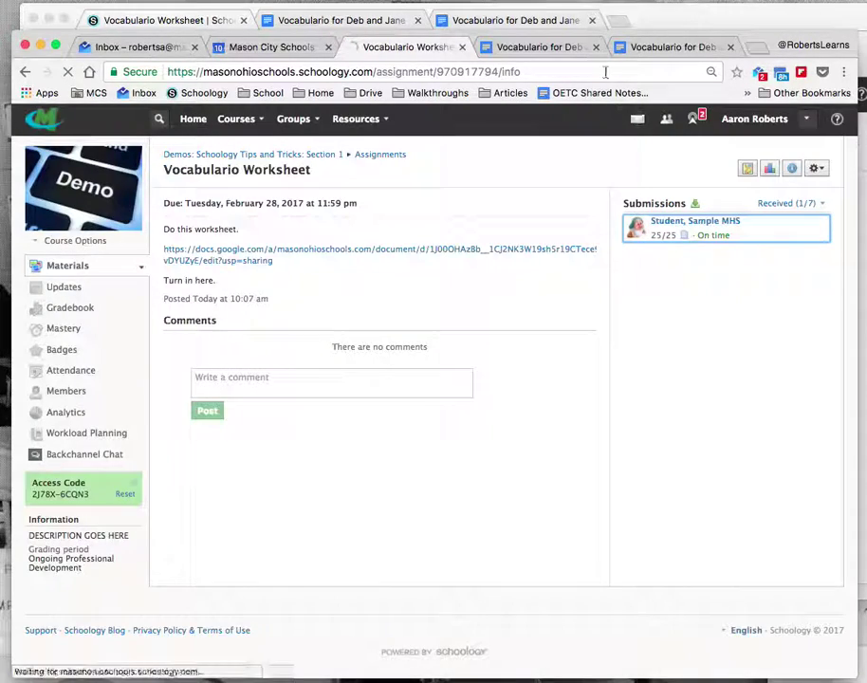
click(674, 22)
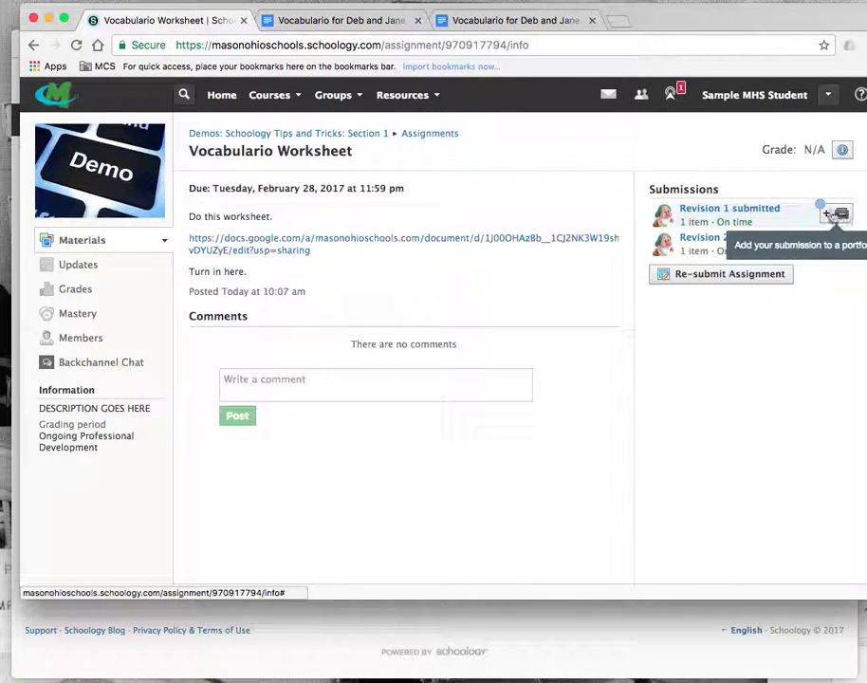
click(717, 208)
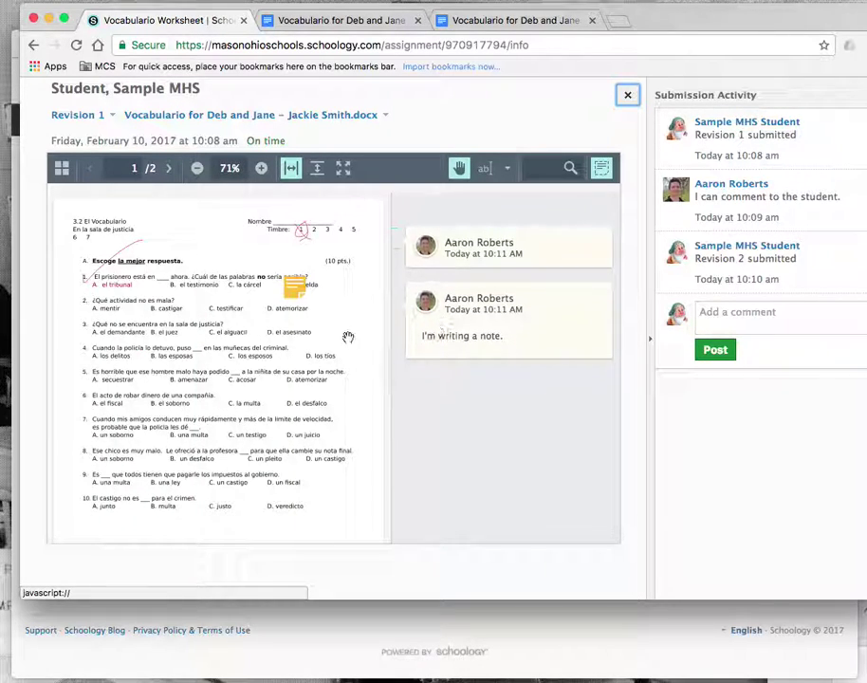
click(476, 255)
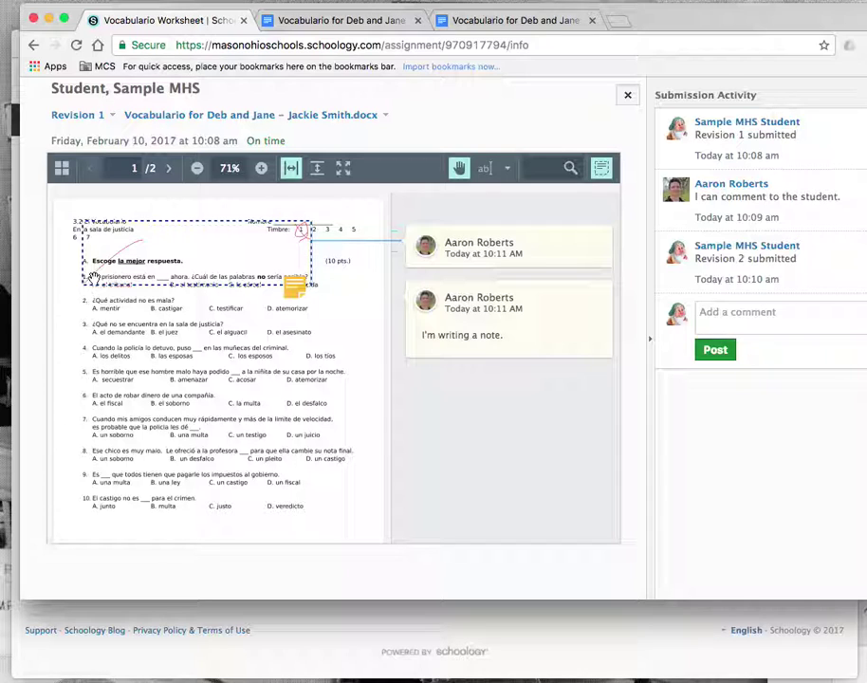
- Check the worksheet Google Doc's sharing settings, then return to the student's submission viewer
click(253, 605)
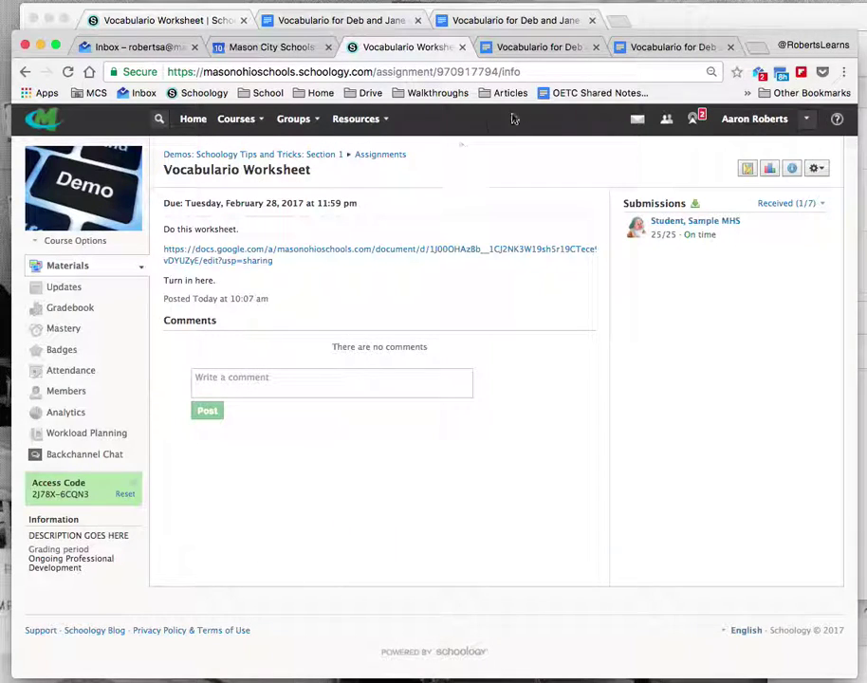
click(531, 46)
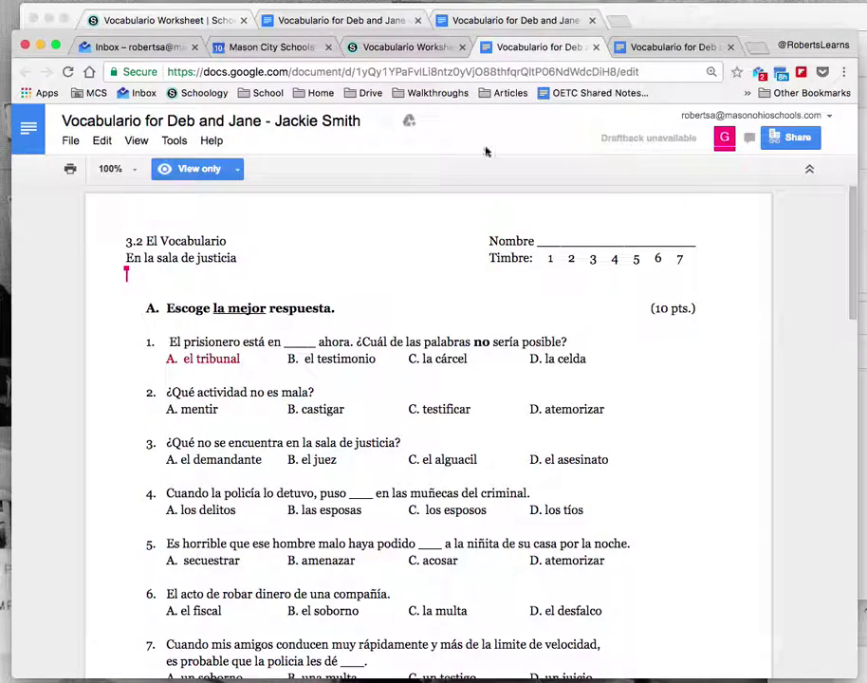
click(801, 139)
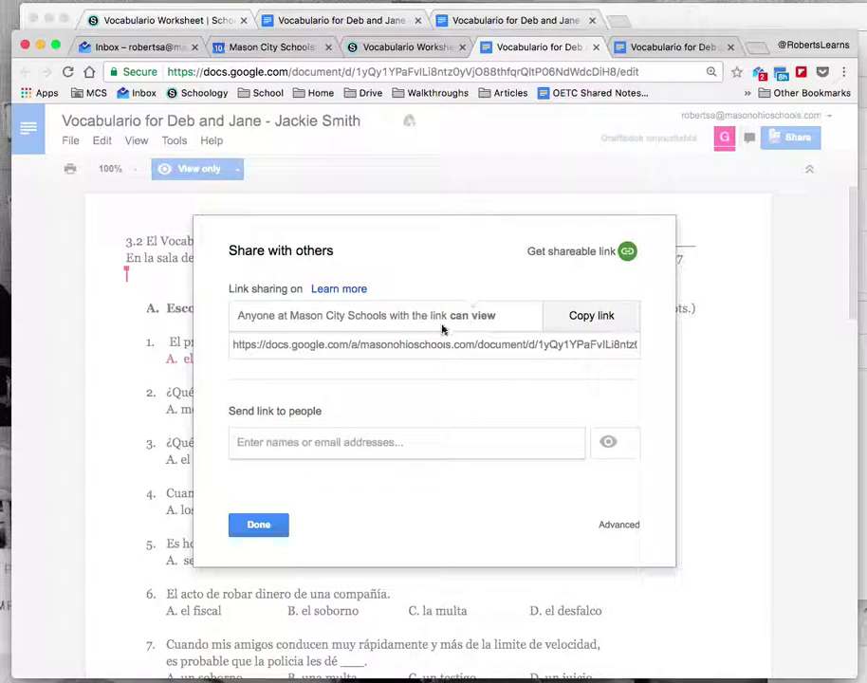
click(251, 521)
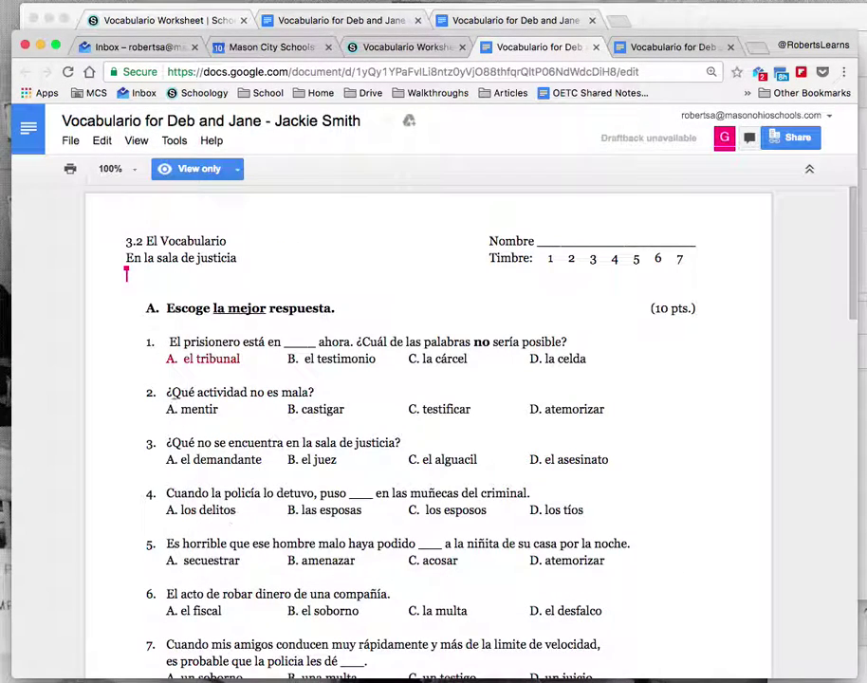
click(123, 19)
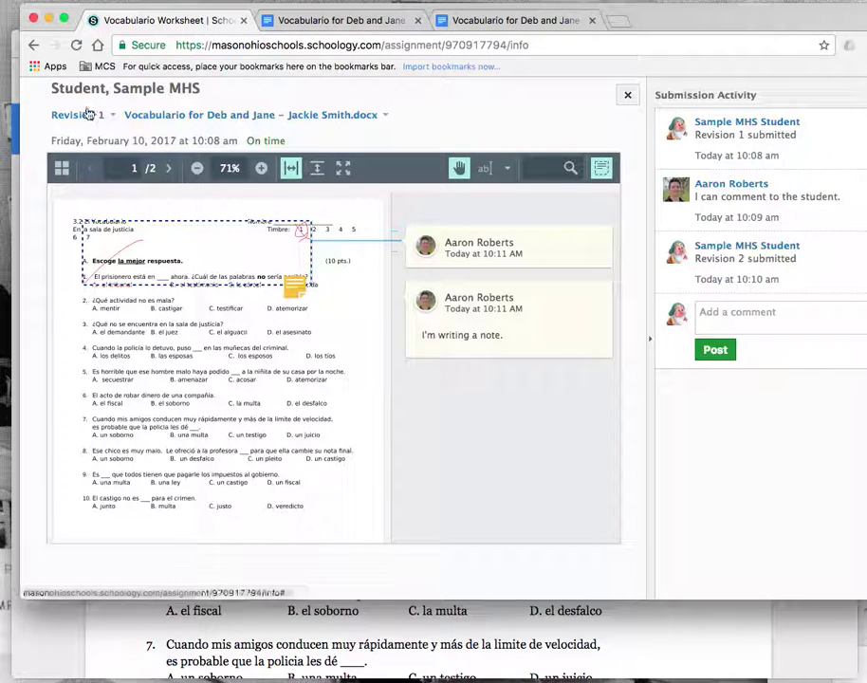
click(36, 47)
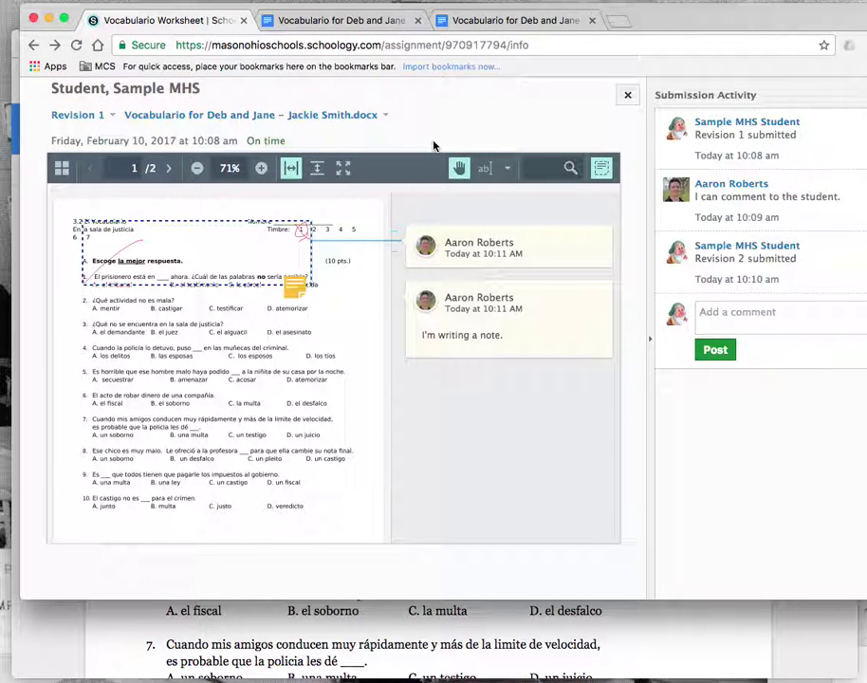